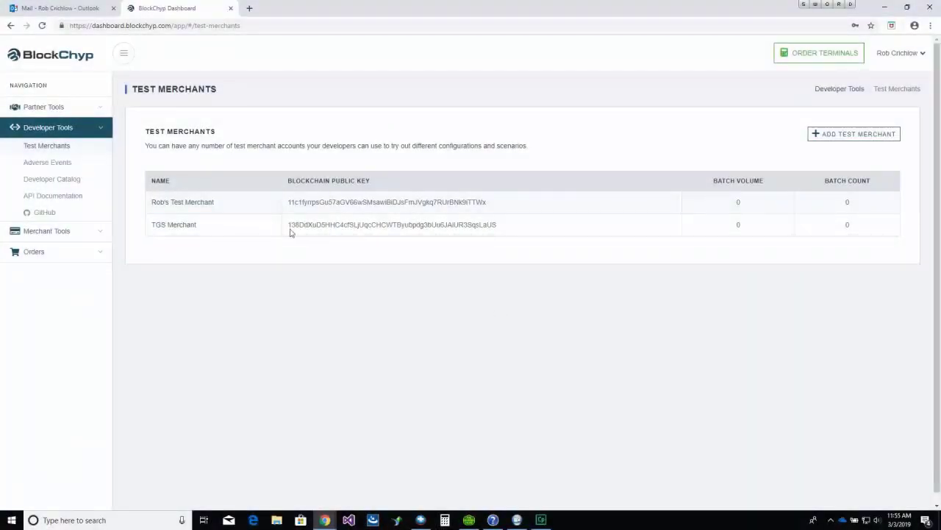
# - Open the TGS Merchant test account's status page from Test Merchants
pyautogui.click(175, 227)
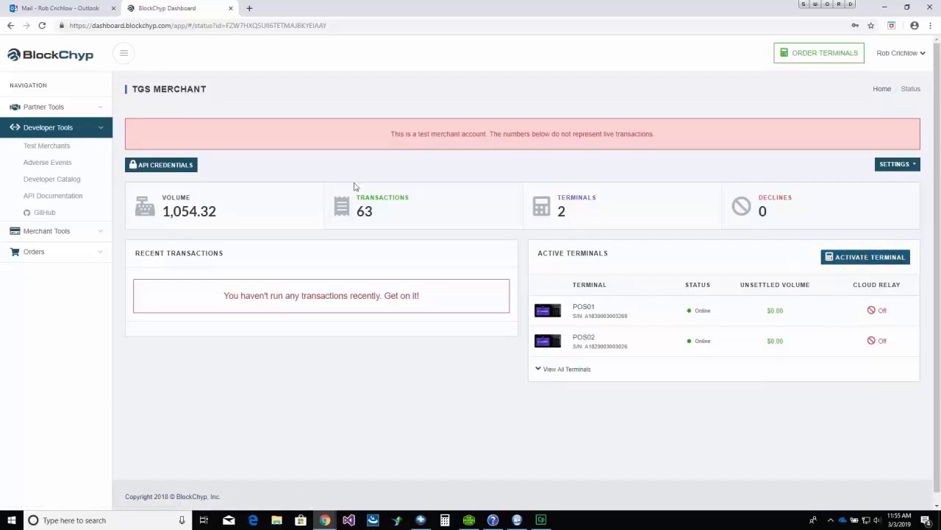
# - Review the Merchant Profile's General, Payment Methods, Batch Settings and Terminal Settings tabs, then view Batch History
pyautogui.click(91, 232)
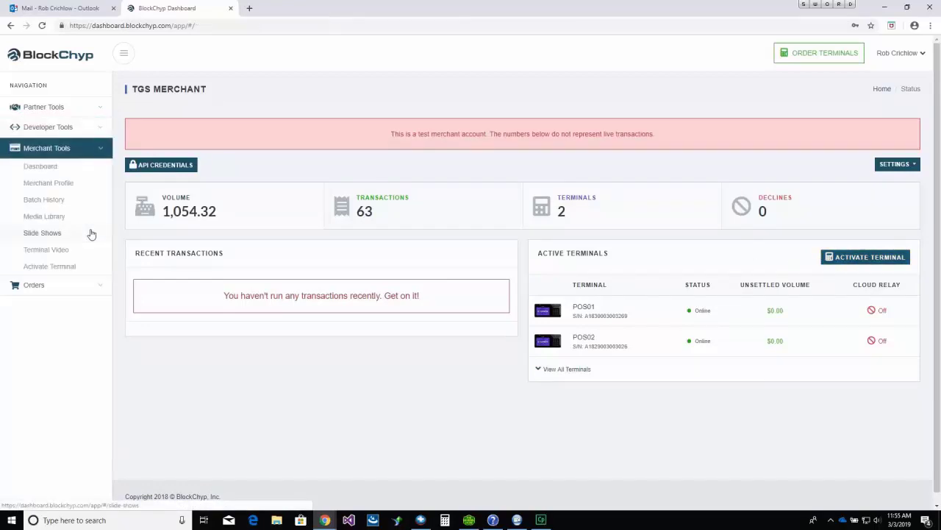
pyautogui.click(57, 185)
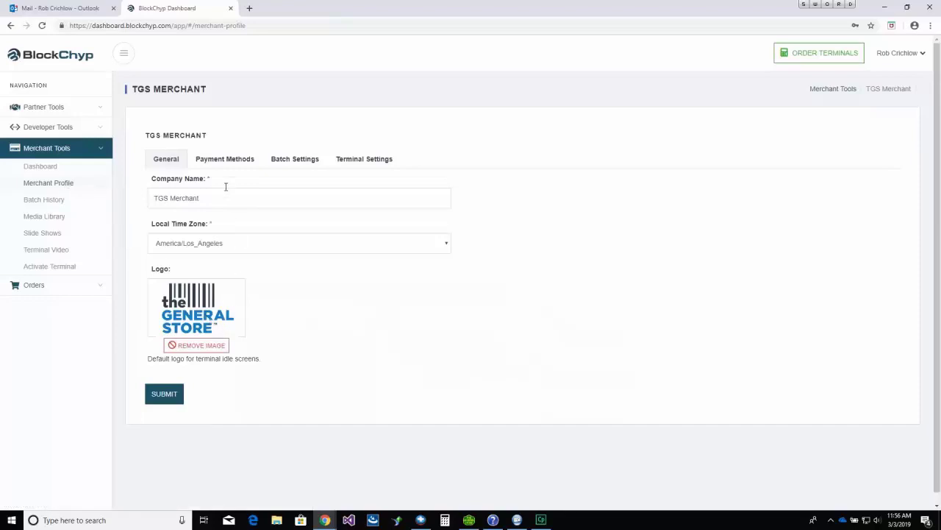
pyautogui.click(227, 163)
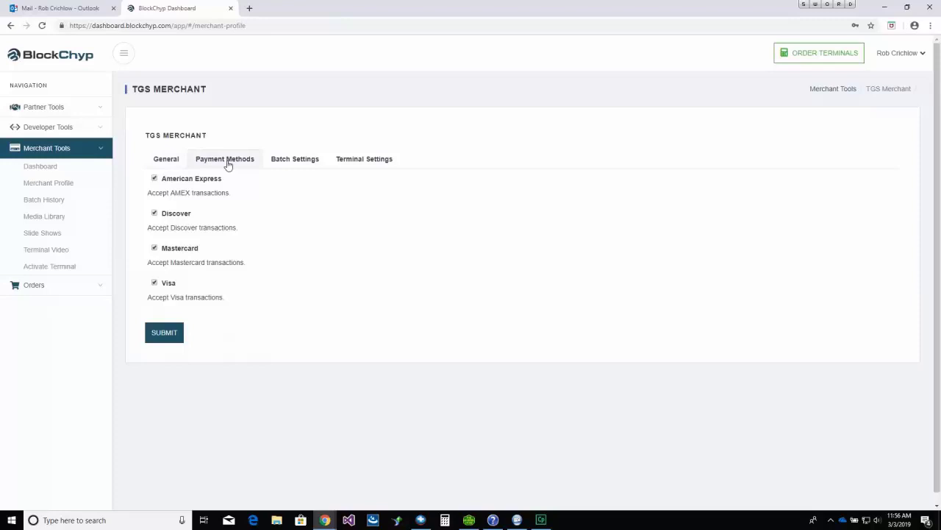
pyautogui.click(300, 165)
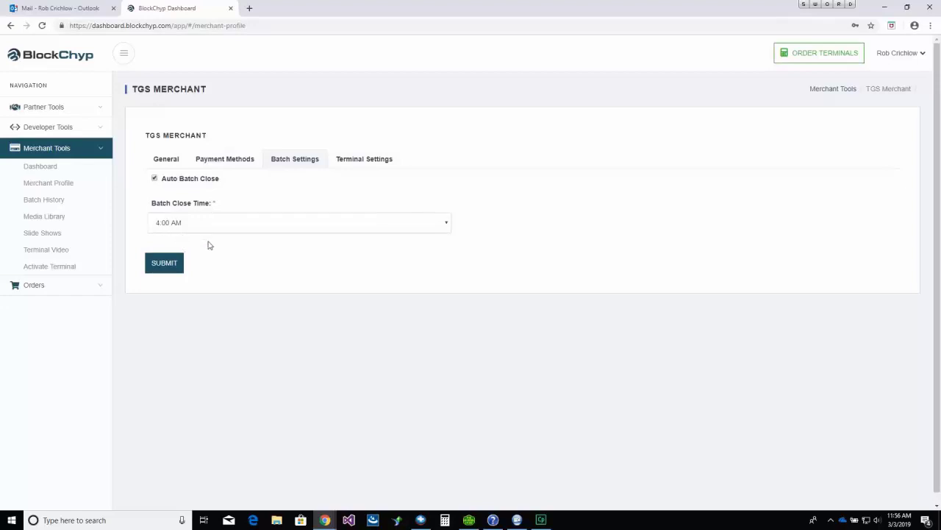
pyautogui.click(356, 162)
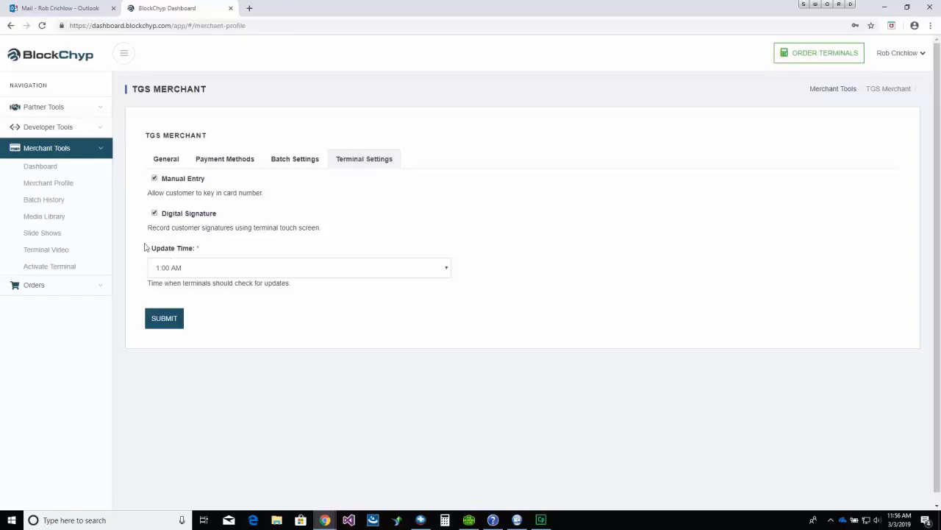
pyautogui.click(61, 205)
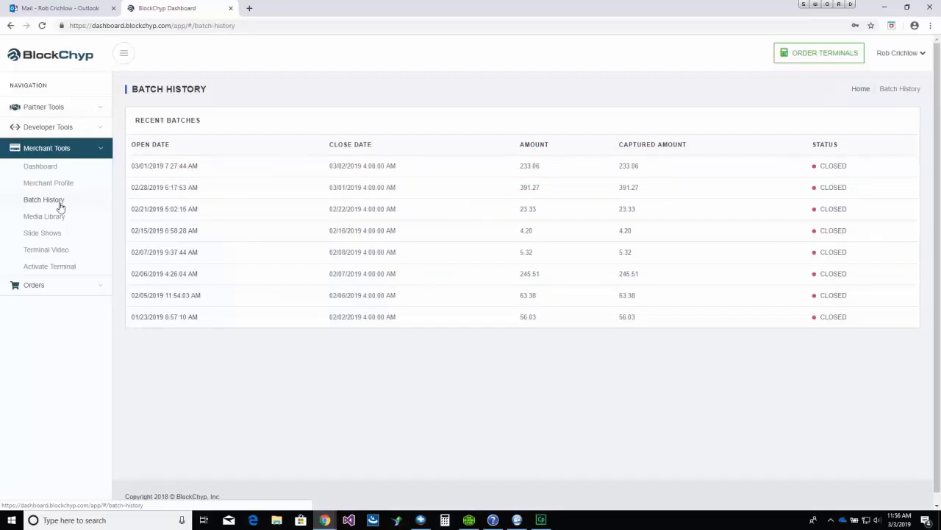
# - Go to Media Library's Slide Shows and start a new terminal slide show
pyautogui.click(58, 219)
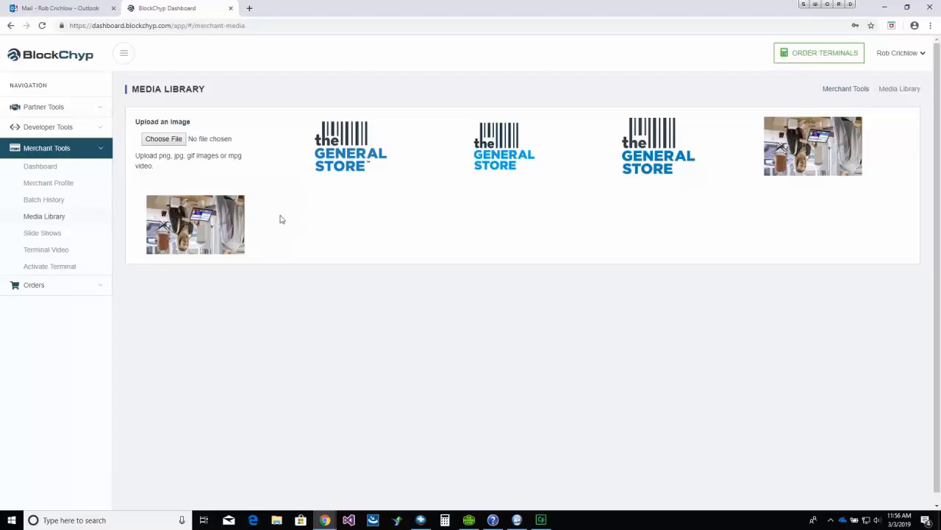
pyautogui.click(58, 237)
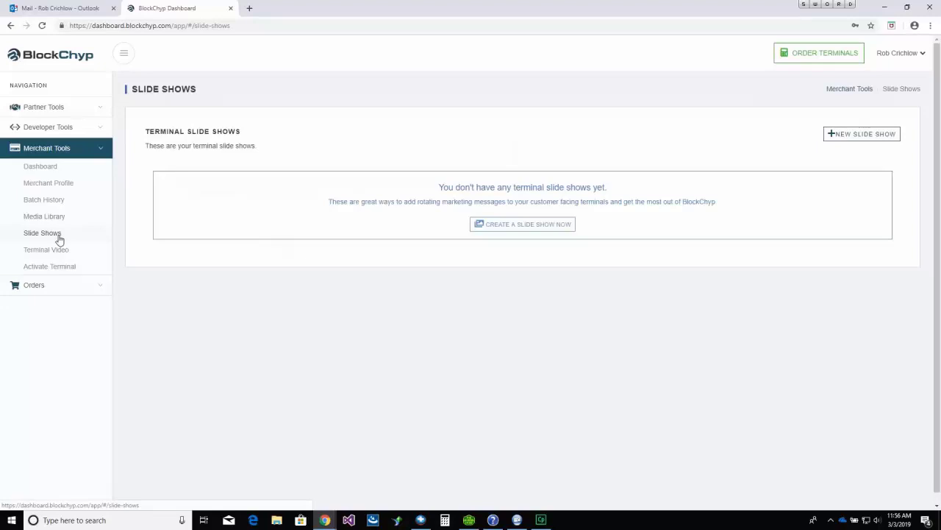
pyautogui.click(491, 228)
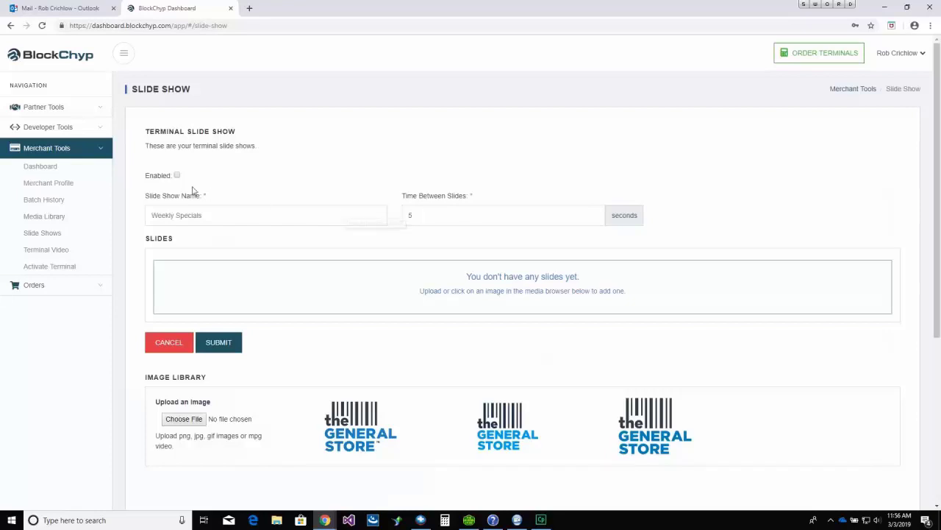
# - Visit Terminal Video, Activate Terminal and Recent Orders, ending on the Order Terminals catalogue
pyautogui.click(60, 253)
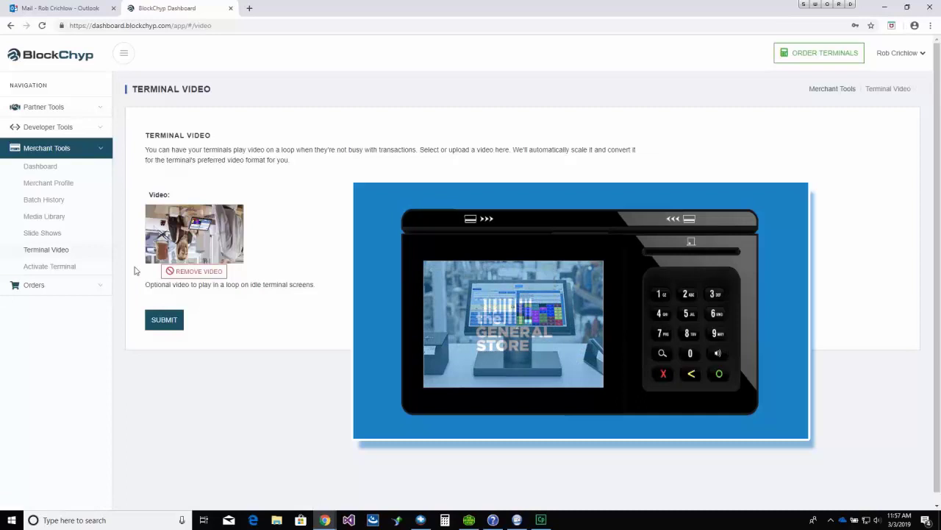
pyautogui.click(66, 268)
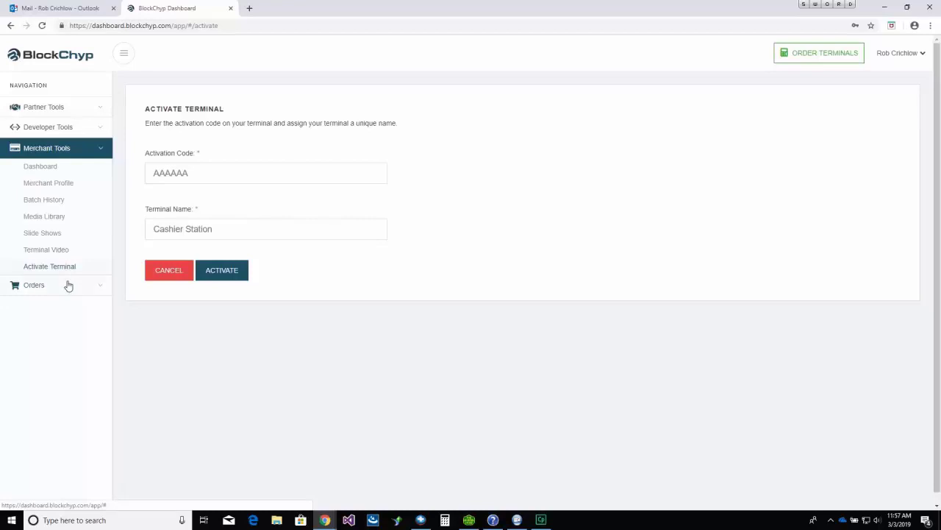
pyautogui.click(68, 285)
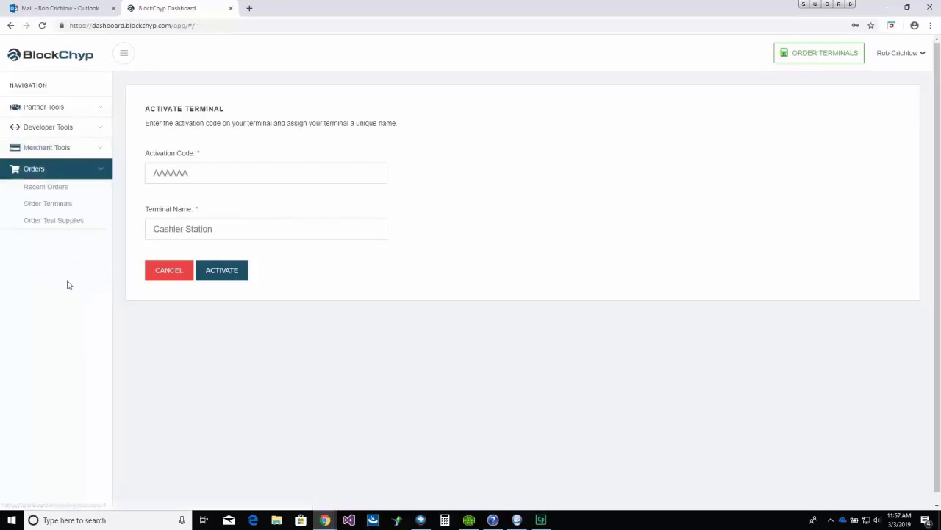
pyautogui.click(58, 188)
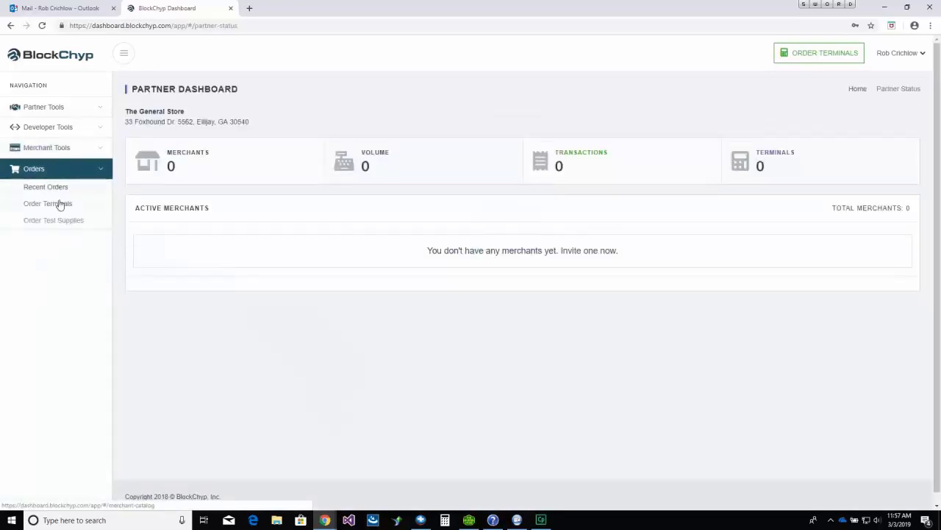
pyautogui.click(61, 209)
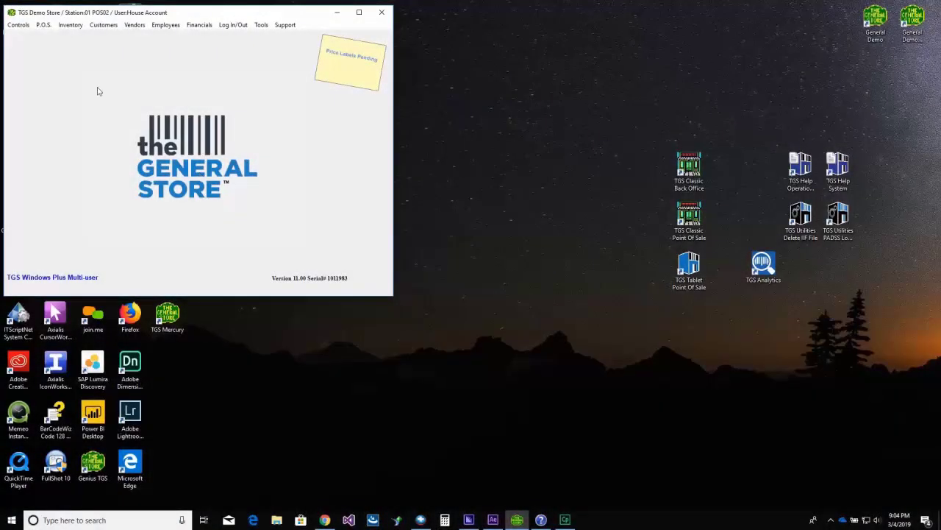
# - Save BlockChyp as the test-mode card processor in Store Controls Maintenance and close the windows
pyautogui.click(14, 25)
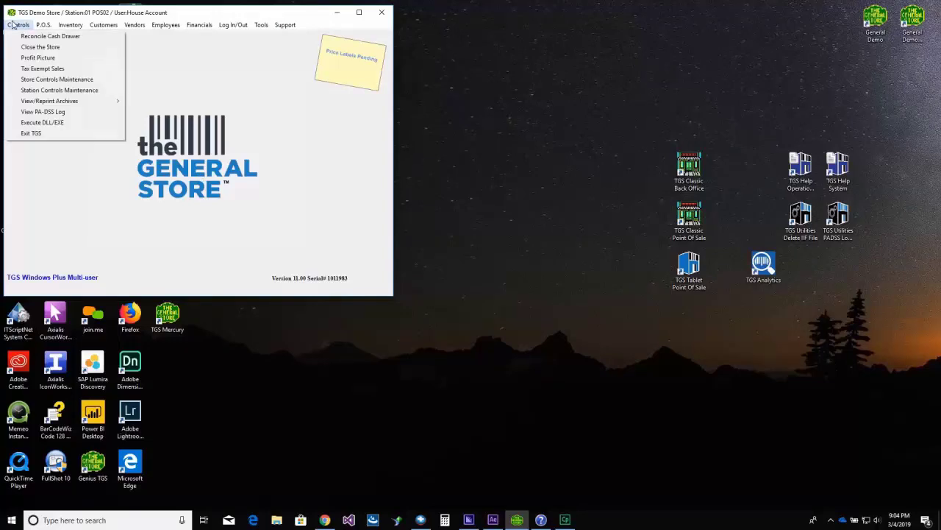
pyautogui.click(35, 79)
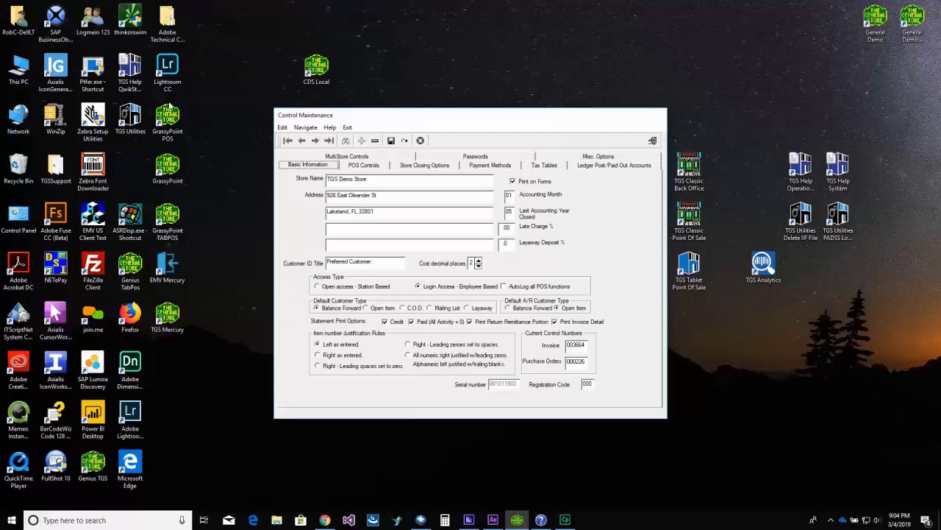
pyautogui.click(483, 168)
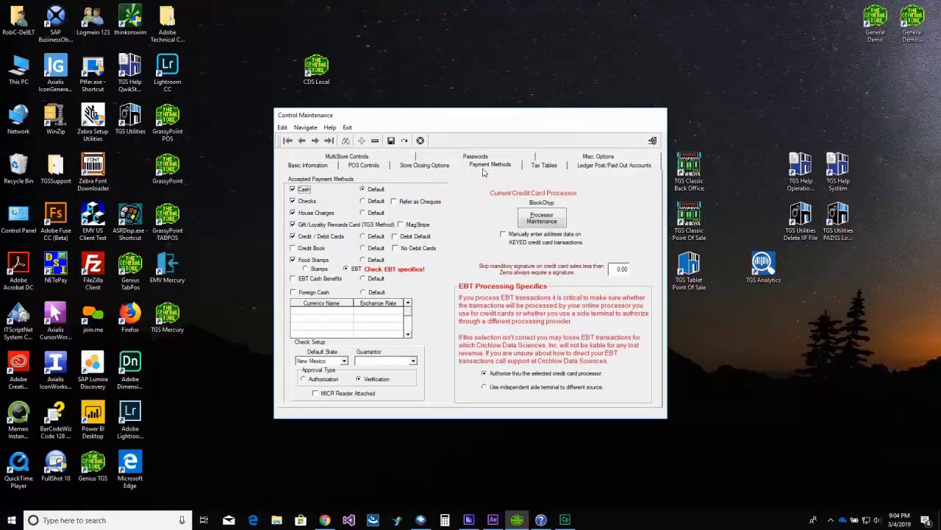
pyautogui.click(549, 218)
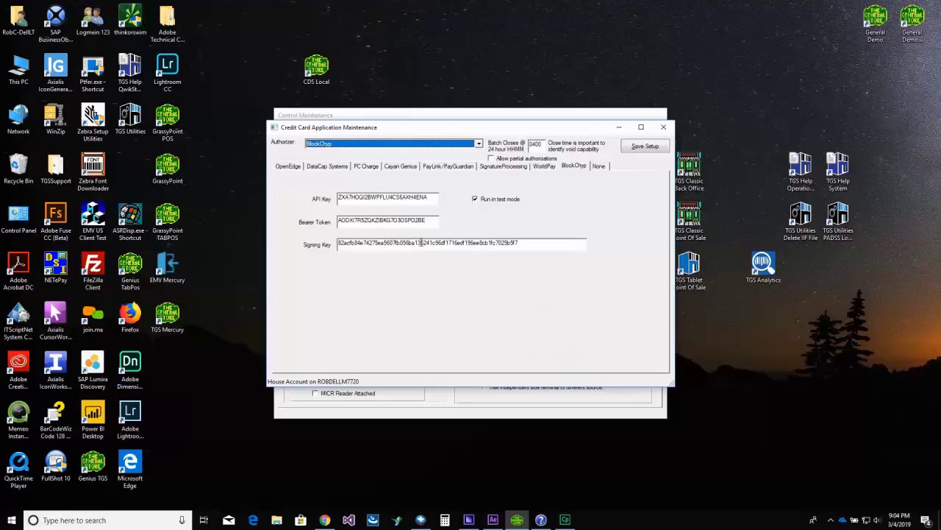
pyautogui.click(638, 148)
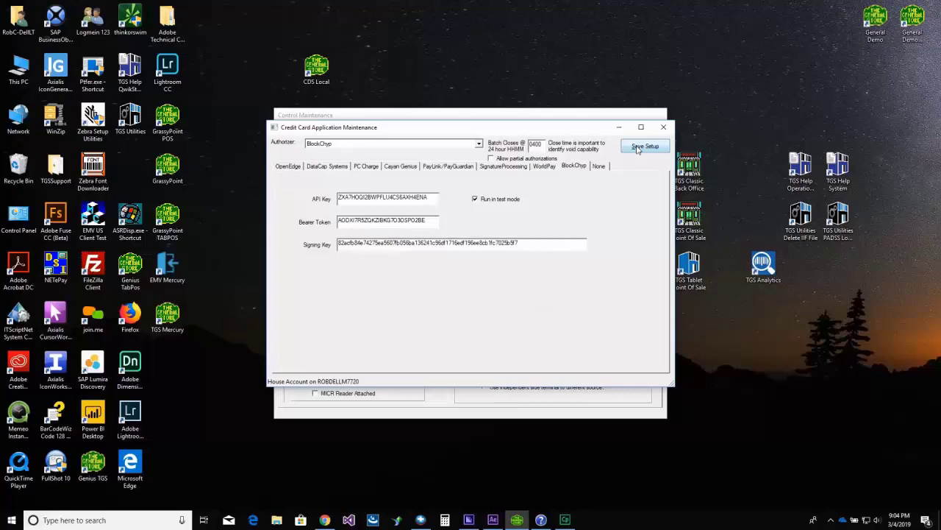
pyautogui.click(663, 127)
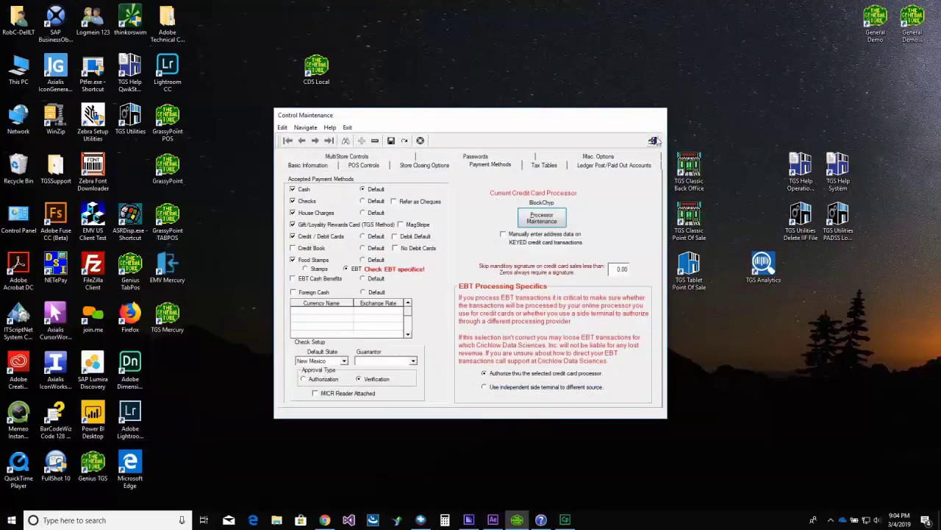
pyautogui.click(652, 140)
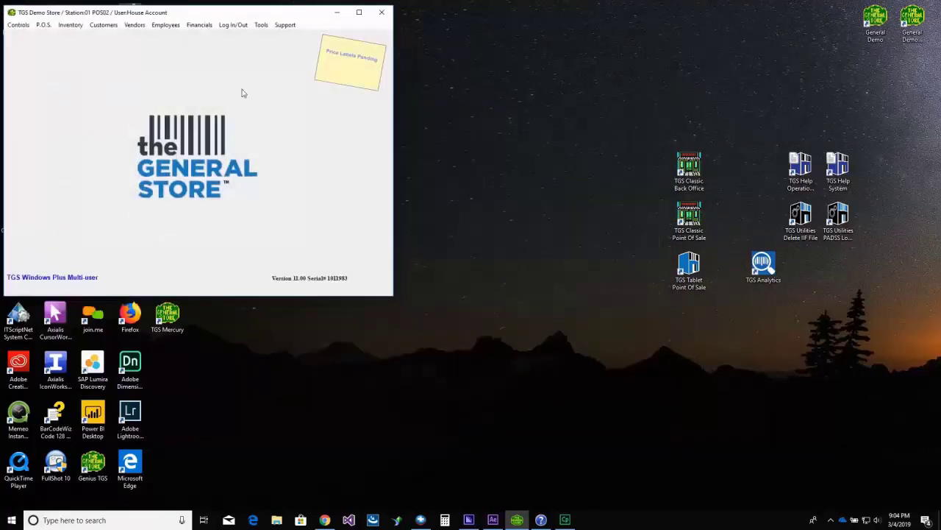
# - Open Station Controls Maintenance and save the POS02 station settings
pyautogui.click(13, 30)
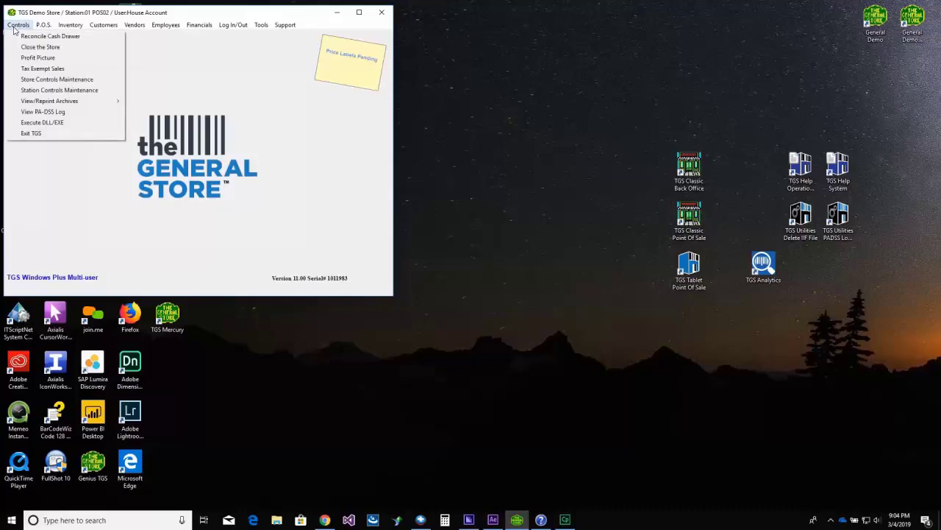
pyautogui.click(31, 92)
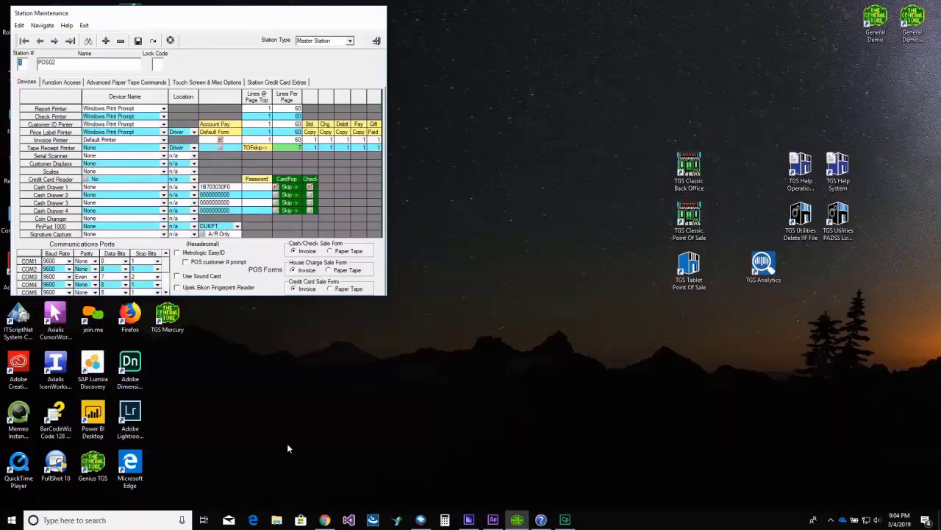
pyautogui.click(325, 518)
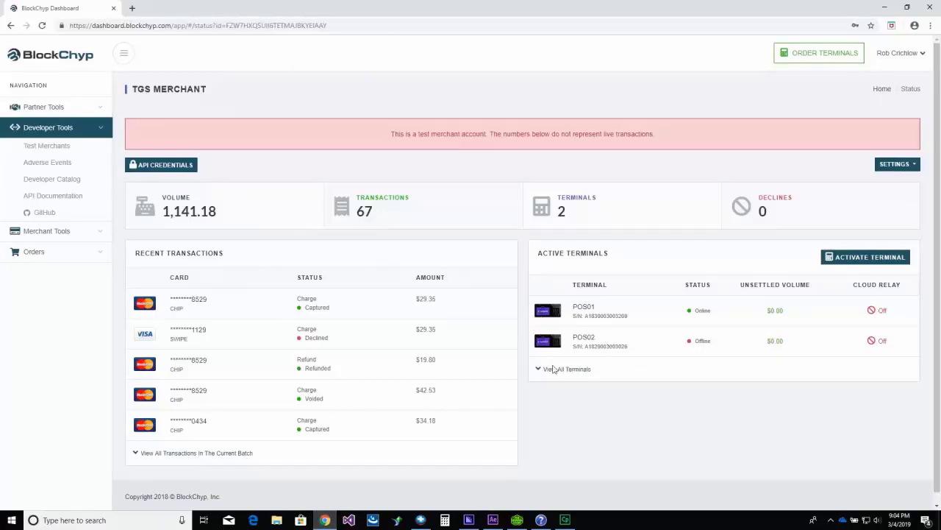
pyautogui.click(519, 523)
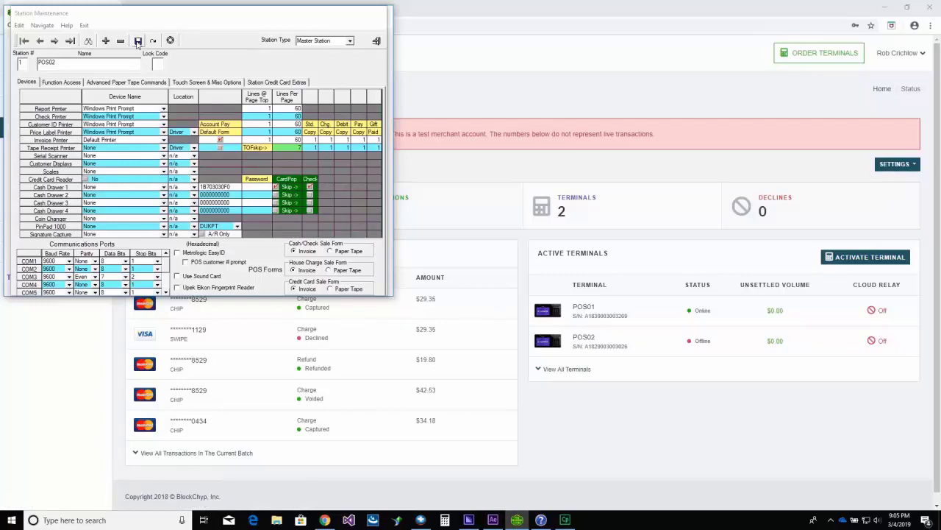
pyautogui.click(137, 41)
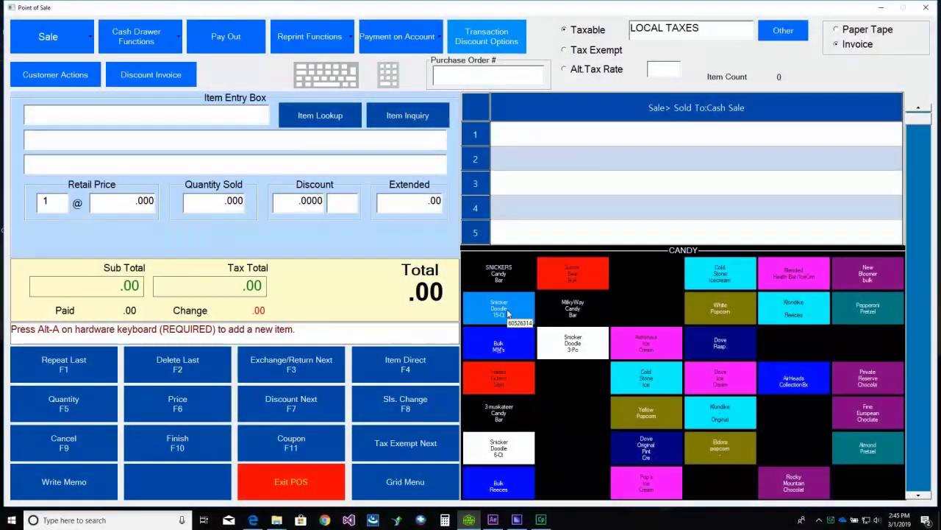
# - Ring up Snicker Doodle 15-Ct, Cold Stone Ice Cream Sundae and Yellow Popcorn
pyautogui.click(507, 314)
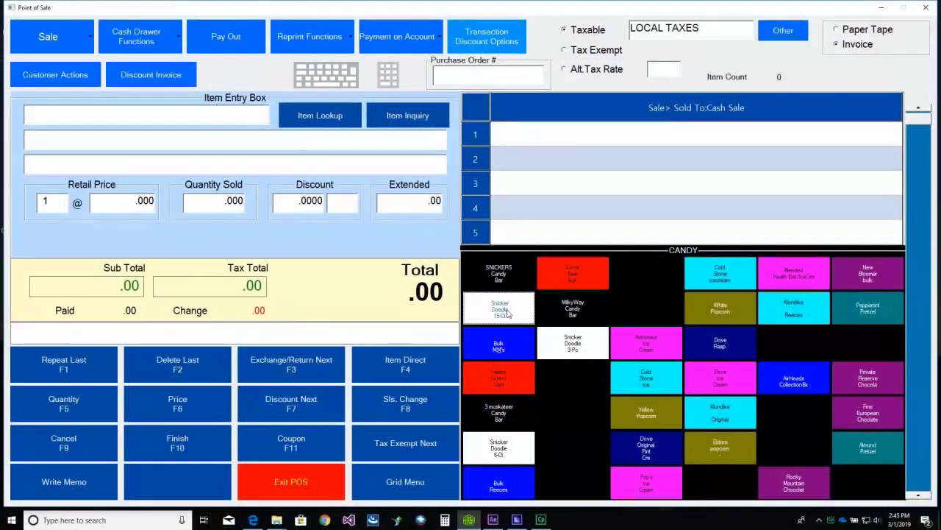
pyautogui.click(631, 373)
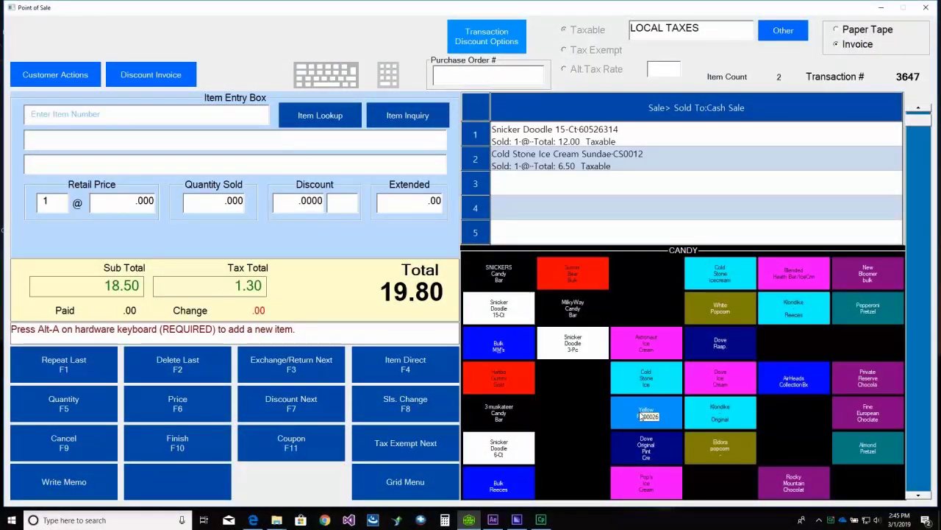
pyautogui.click(641, 416)
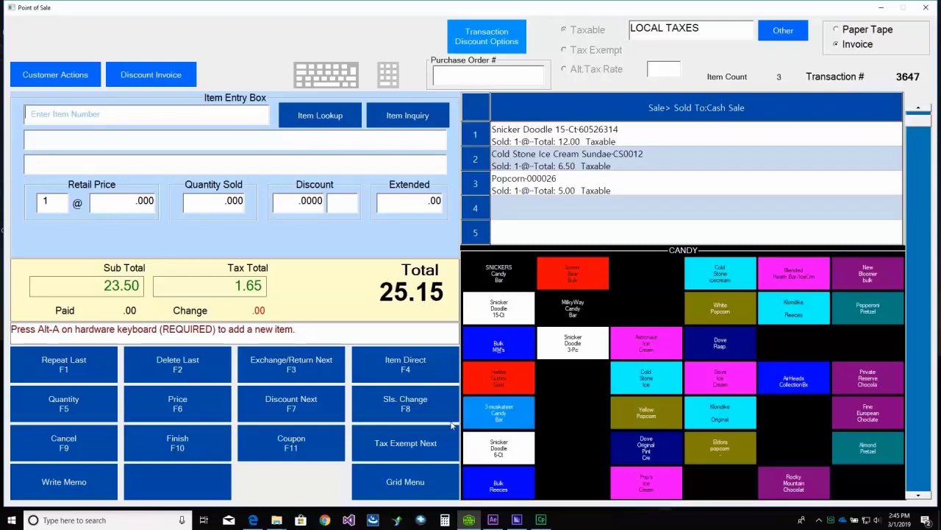
# - Charge the 25.15 total to the BlockChyp terminal and skip the receipt
pyautogui.click(203, 443)
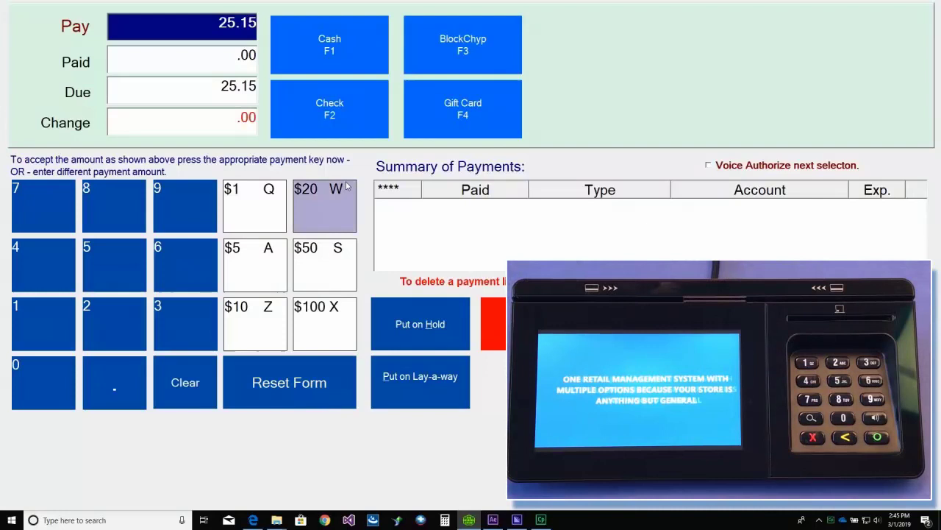
pyautogui.click(437, 57)
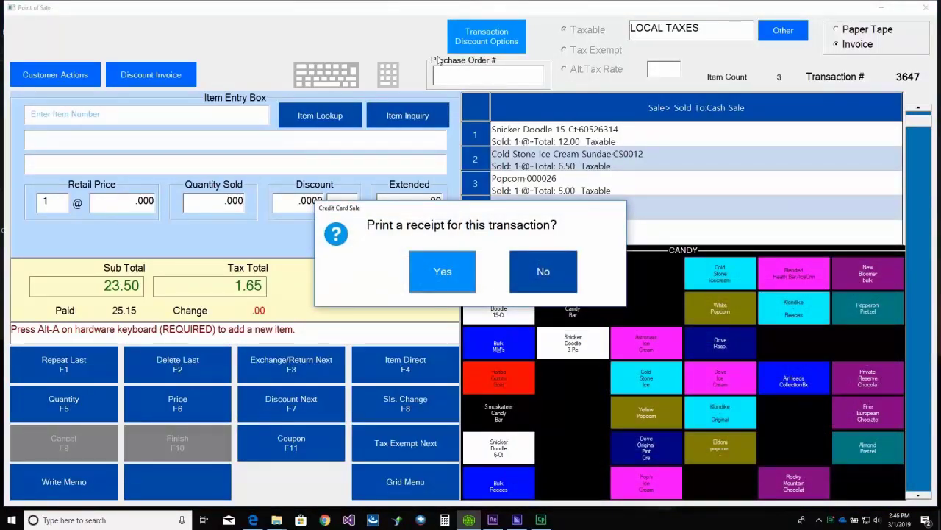
pyautogui.click(555, 272)
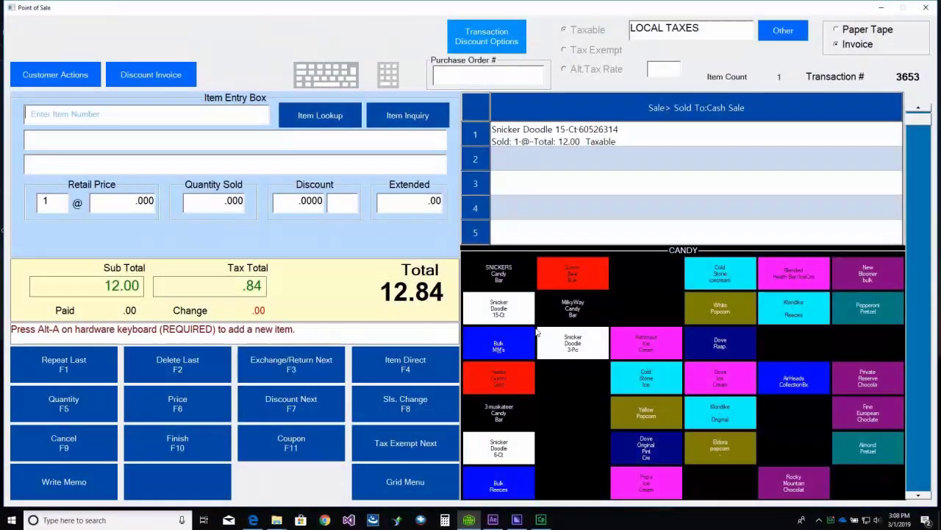
pyautogui.click(502, 314)
# - Add Snicker Doodle 15-Ct, popcorn, a Dove ice cream pint and Pop's Ice Cream
pyautogui.click(648, 414)
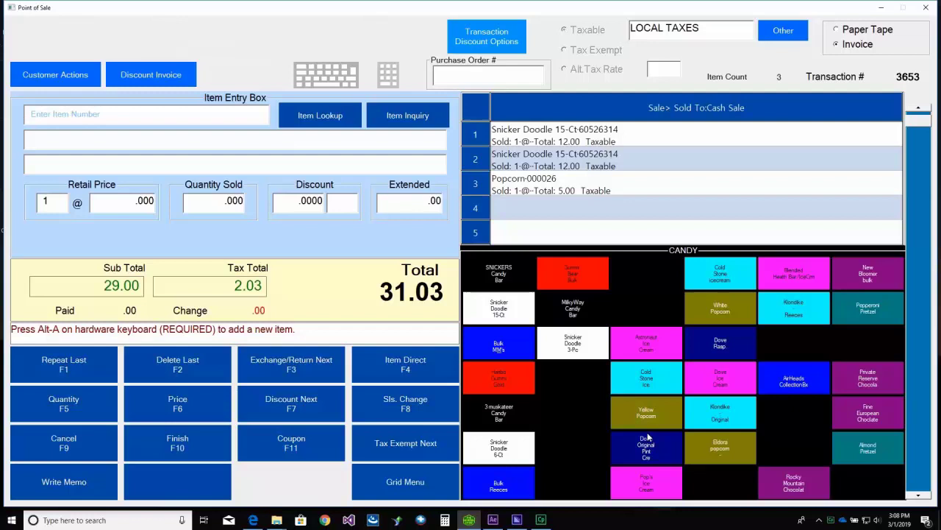
pyautogui.click(648, 440)
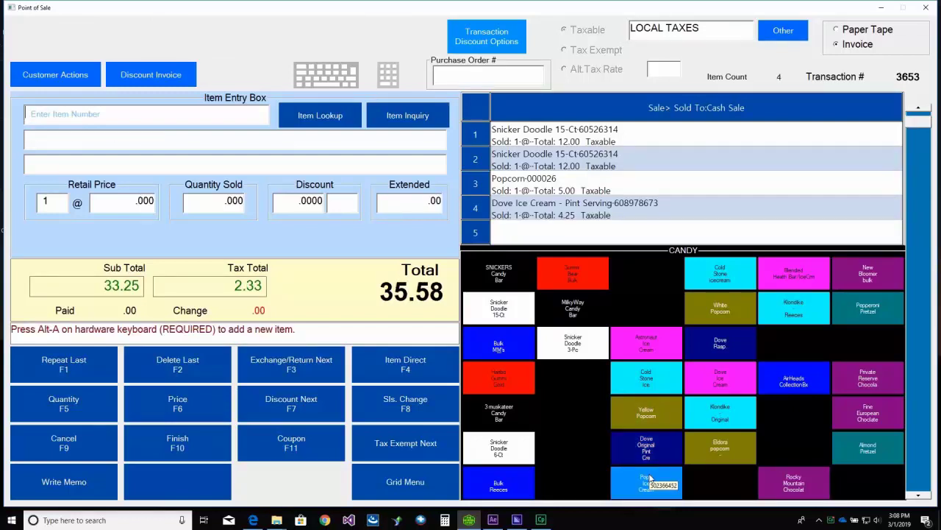
pyautogui.click(648, 476)
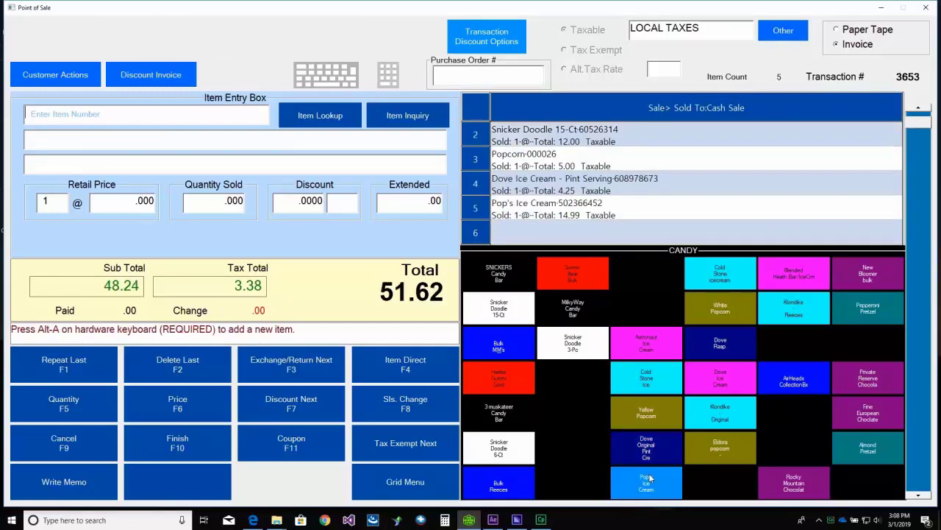
# - Pay the 51.62 total by BlockChyp card with no receipt
pyautogui.click(178, 446)
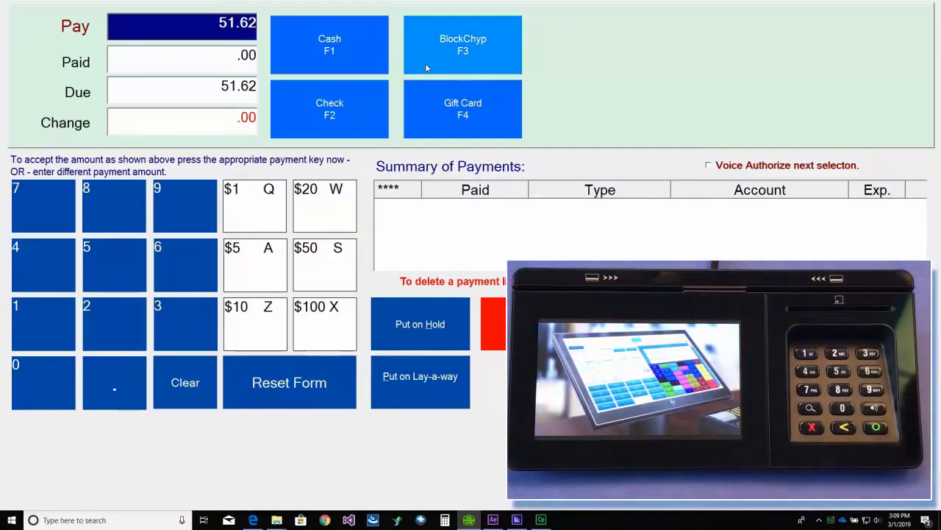
pyautogui.click(427, 68)
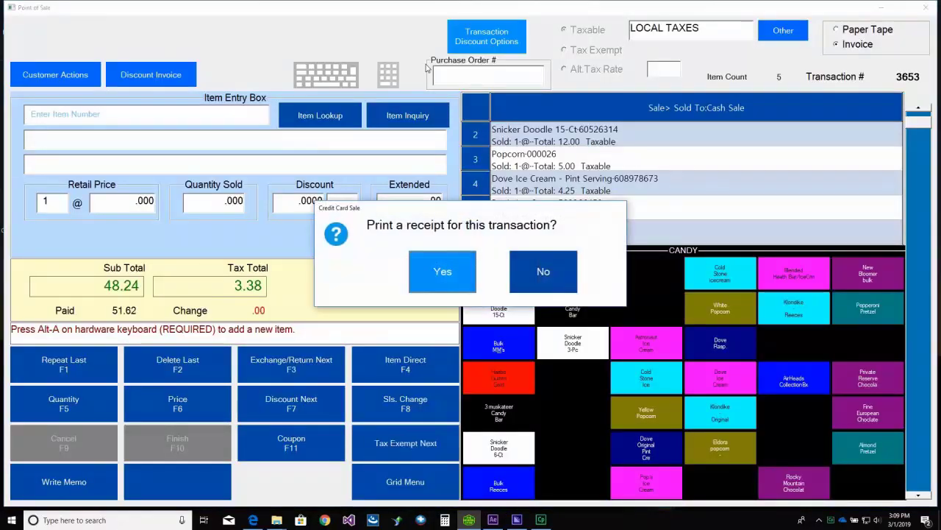
pyautogui.click(555, 273)
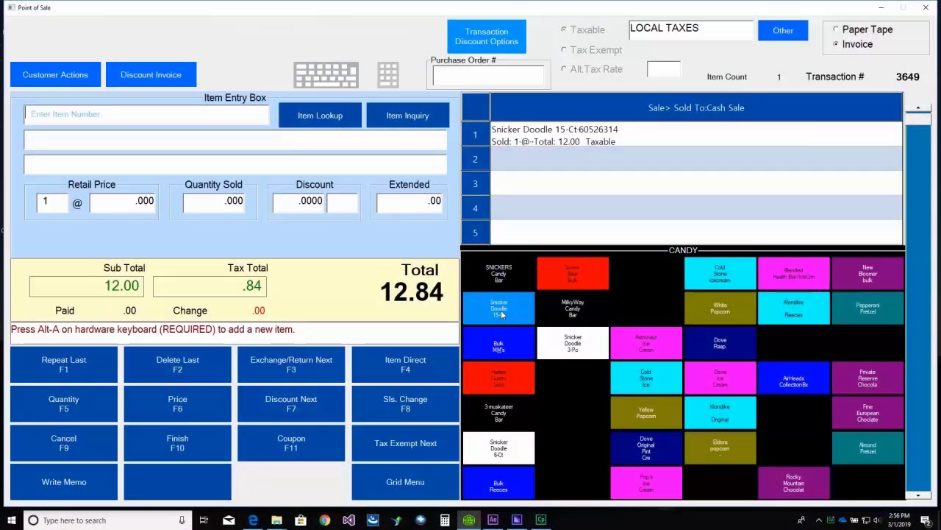
# - Add Cold Stone Ice Cream Sundae, popcorn and a Dove ice cream pint to the sale
pyautogui.click(641, 377)
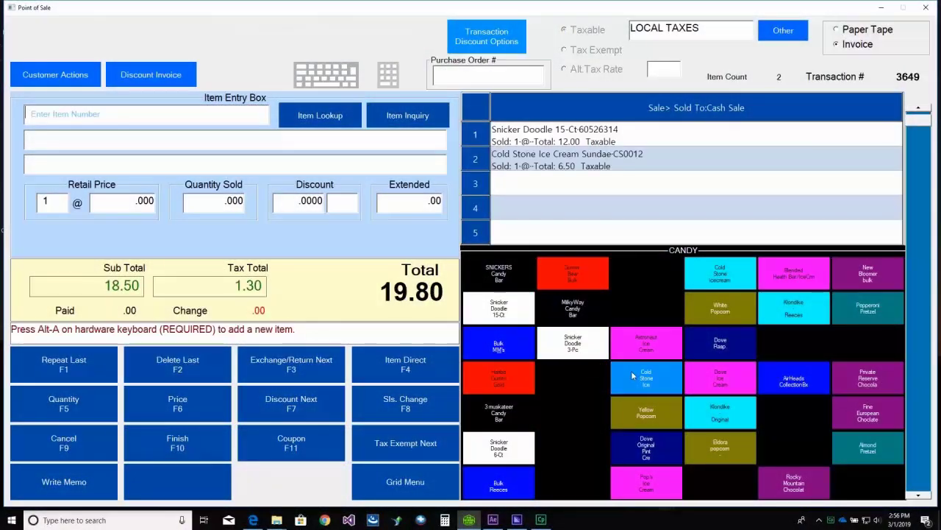
pyautogui.click(640, 414)
pyautogui.click(644, 449)
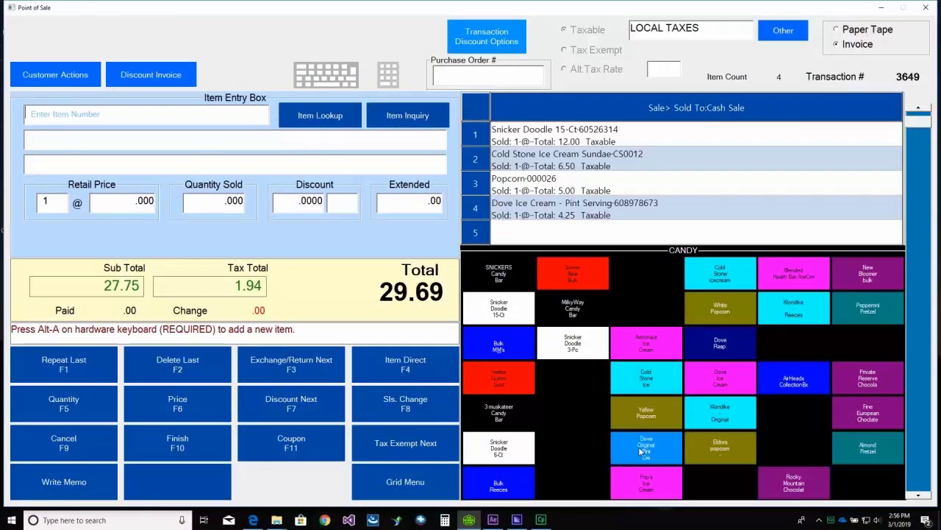
# - Pay the 29.69 total by manually keyed BlockChyp card entry, without a receipt
pyautogui.click(203, 431)
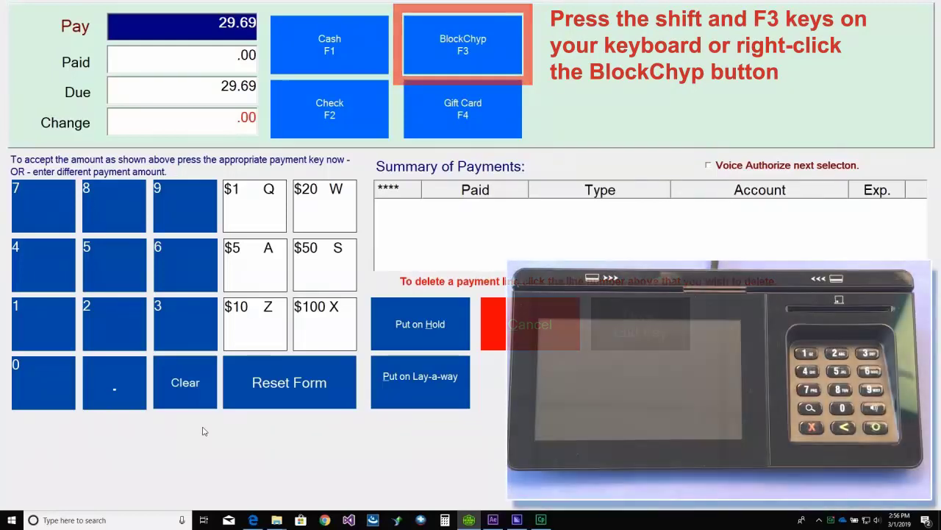
pyautogui.hotkey('shift', 'F3')
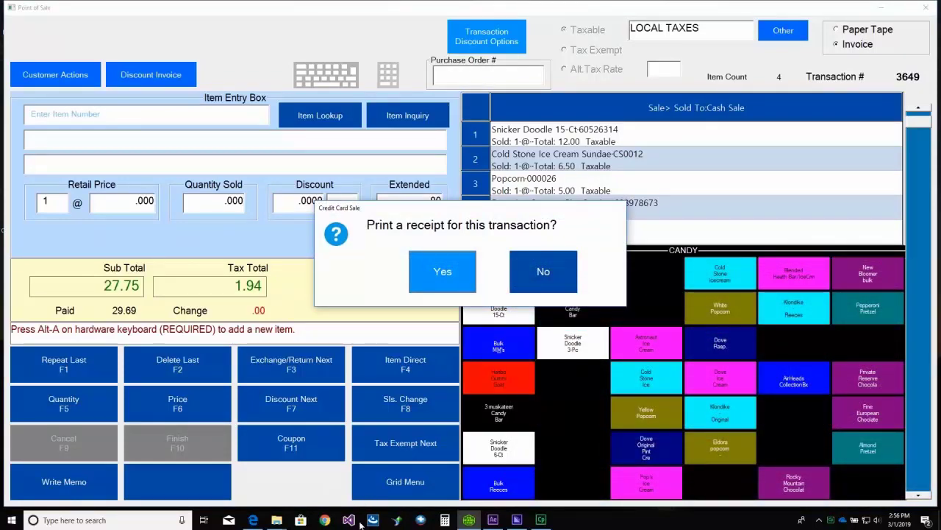
pyautogui.click(543, 271)
pyautogui.click(481, 276)
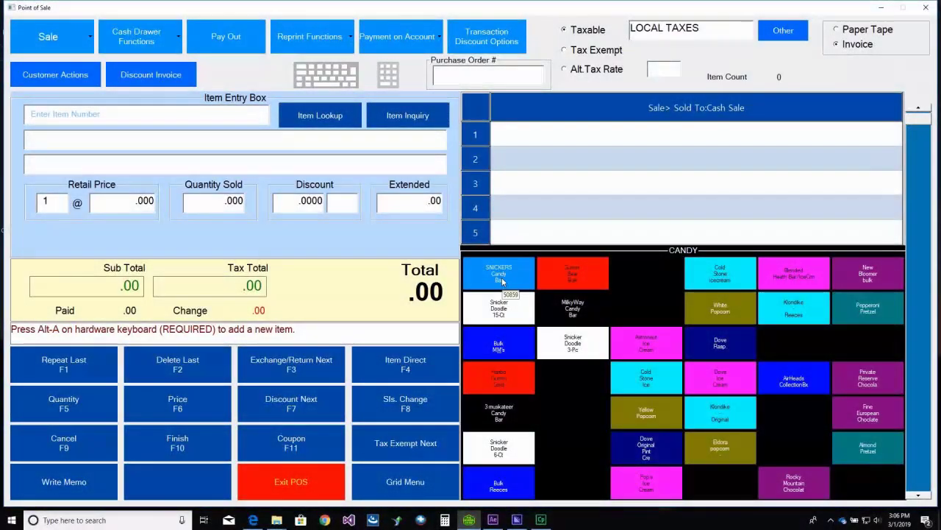
# - Ring up a SNICKERS bar, two Haribo Gold Bears boxes, a Cold Stone Sundae and popcorn
pyautogui.click(503, 282)
pyautogui.click(560, 279)
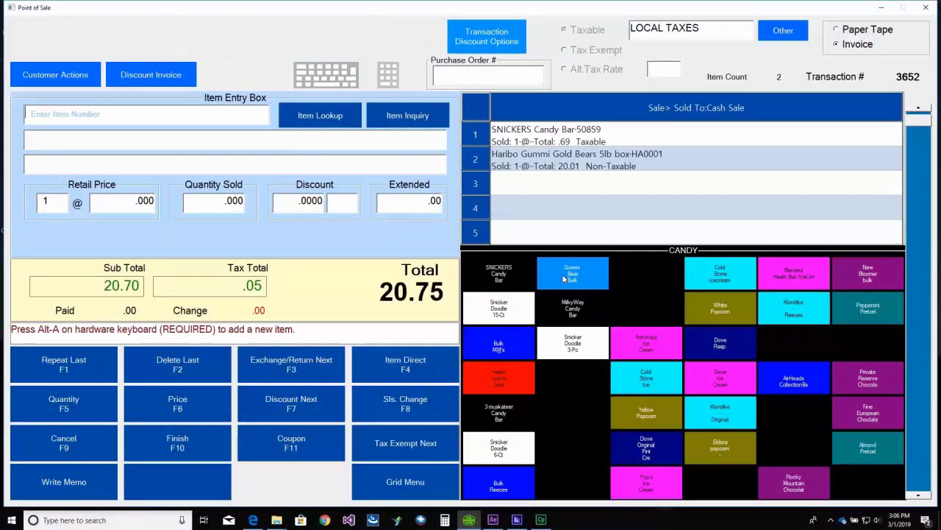
pyautogui.click(641, 368)
pyautogui.click(651, 412)
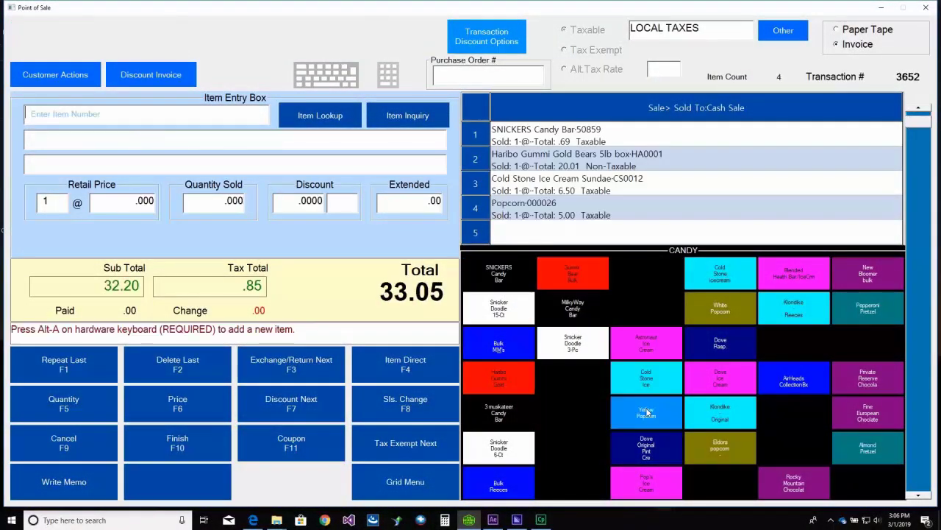
pyautogui.click(512, 384)
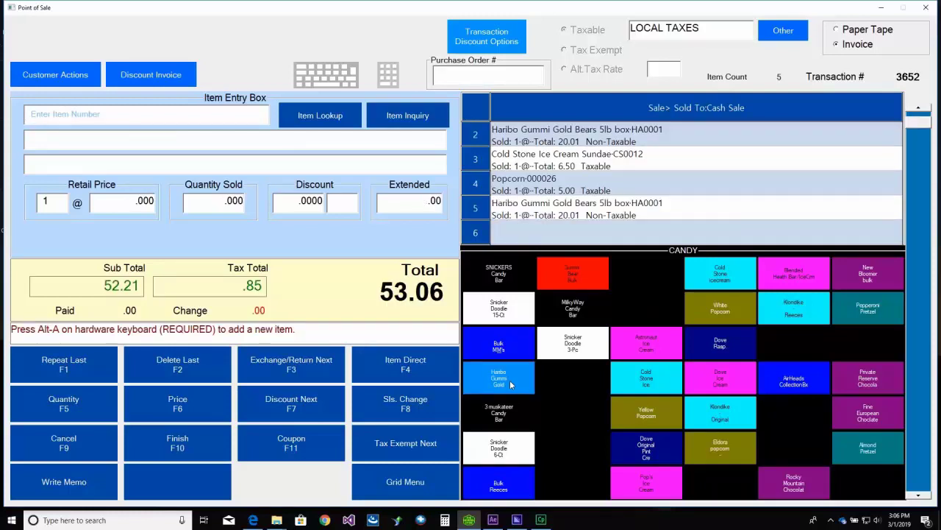
# - Split the 53.06 total into 20.00 cash and 33.06 on the BlockChyp card, no receipt
pyautogui.click(194, 448)
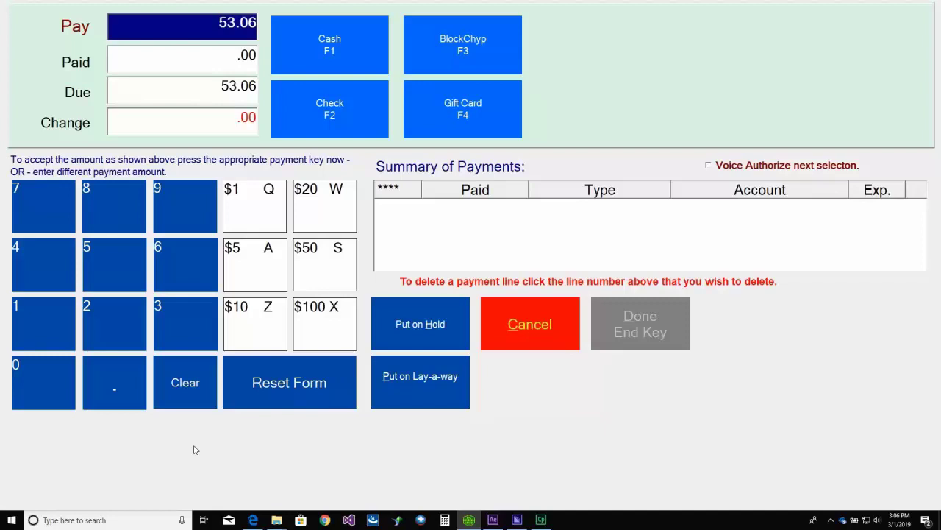
pyautogui.click(318, 221)
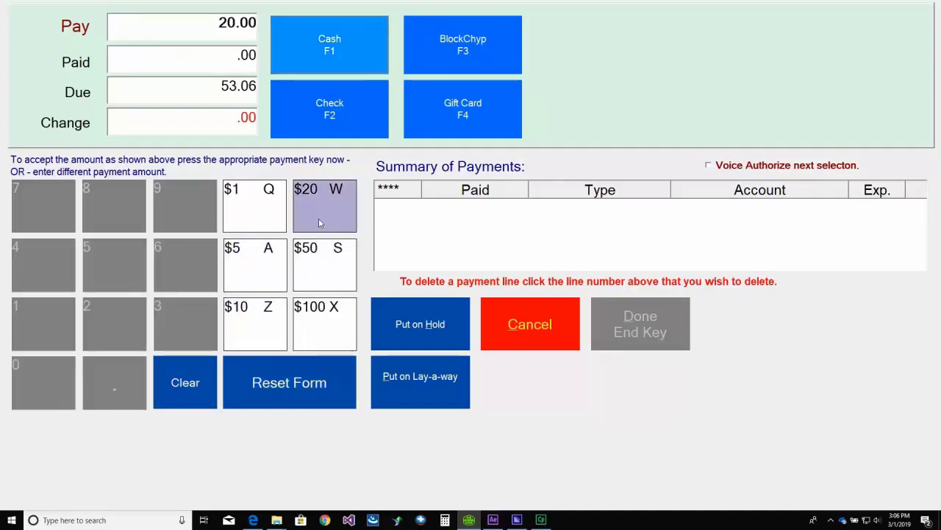
pyautogui.click(342, 49)
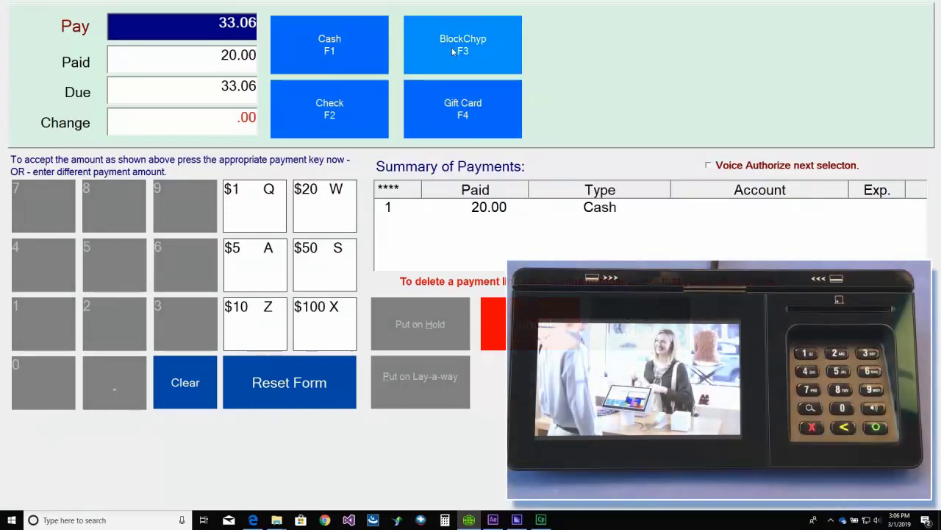
pyautogui.click(451, 48)
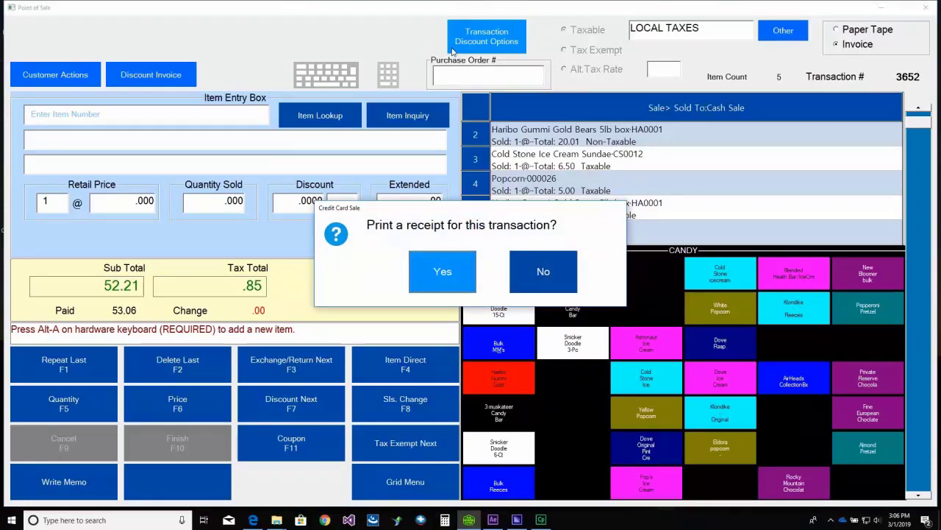
pyautogui.click(545, 274)
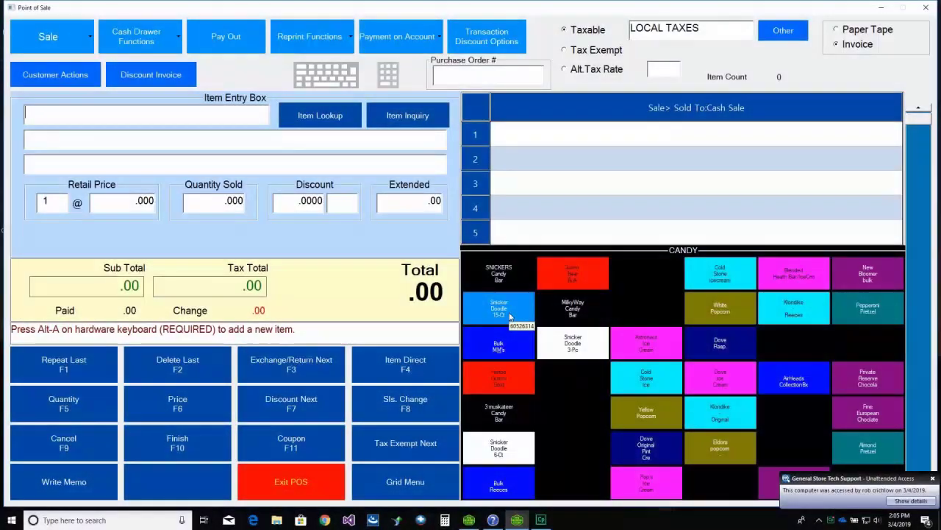
# - Start a return against invoice 003662 and bring all five of its items into the transaction
pyautogui.click(72, 27)
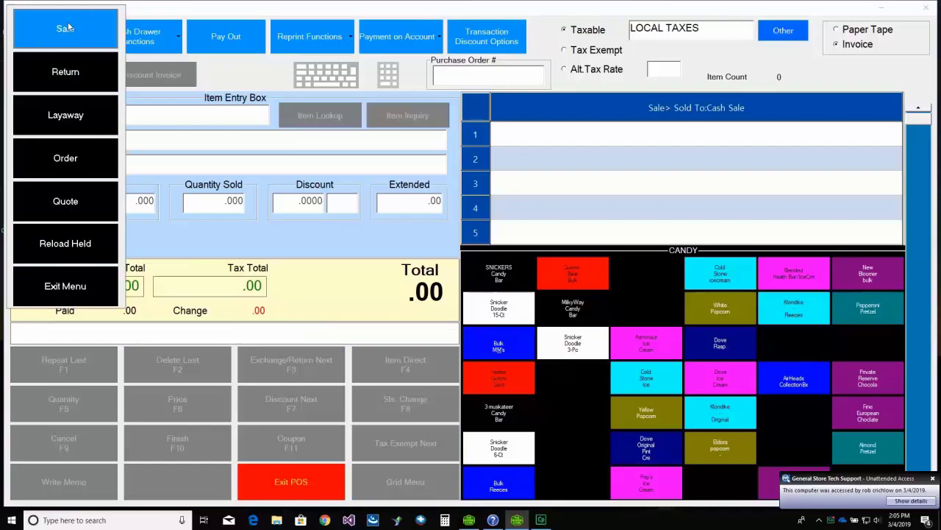
pyautogui.click(68, 75)
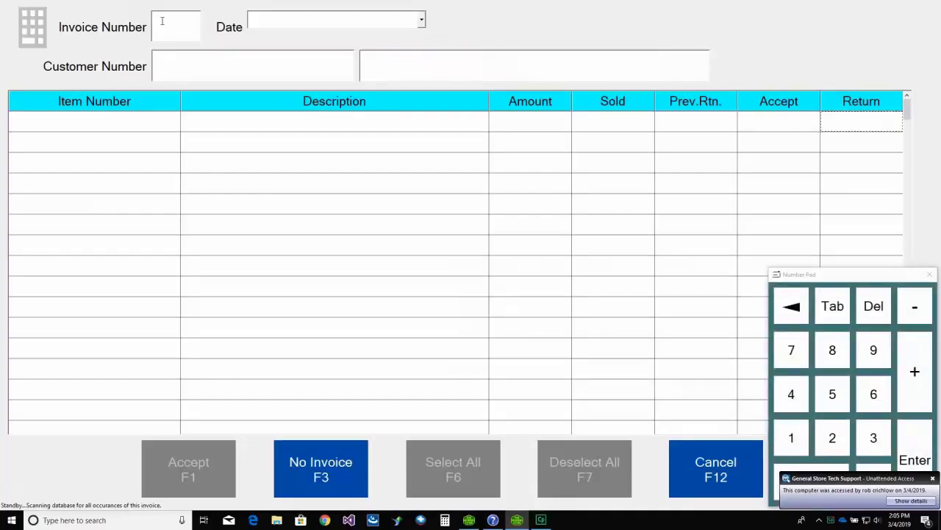
pyautogui.write('3662')
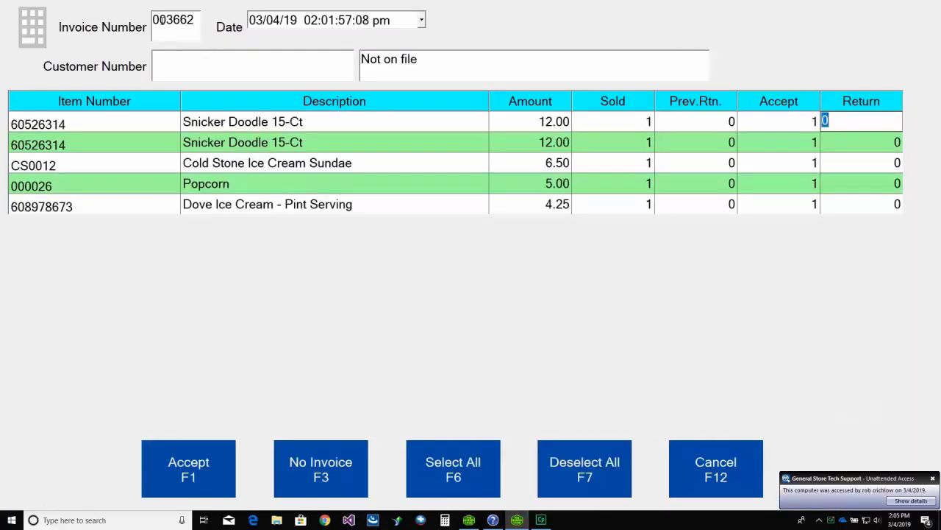
pyautogui.click(410, 454)
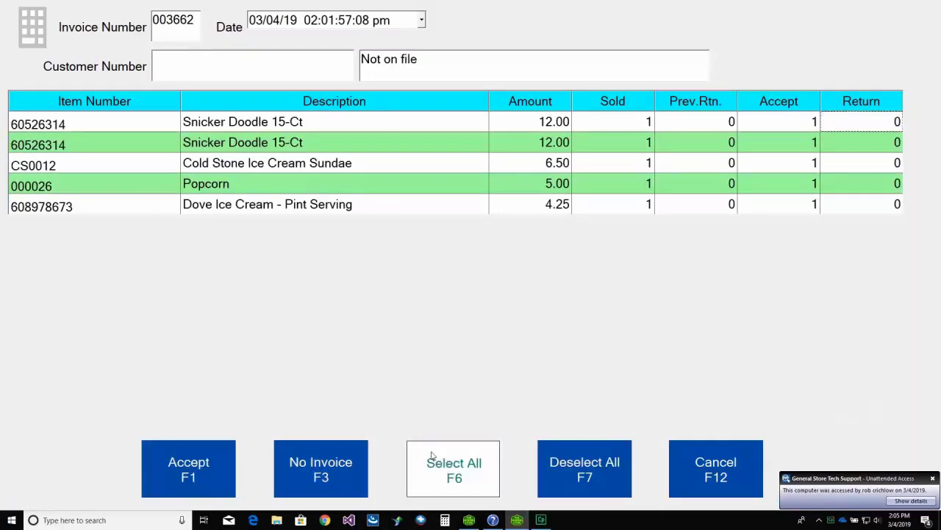
pyautogui.click(219, 461)
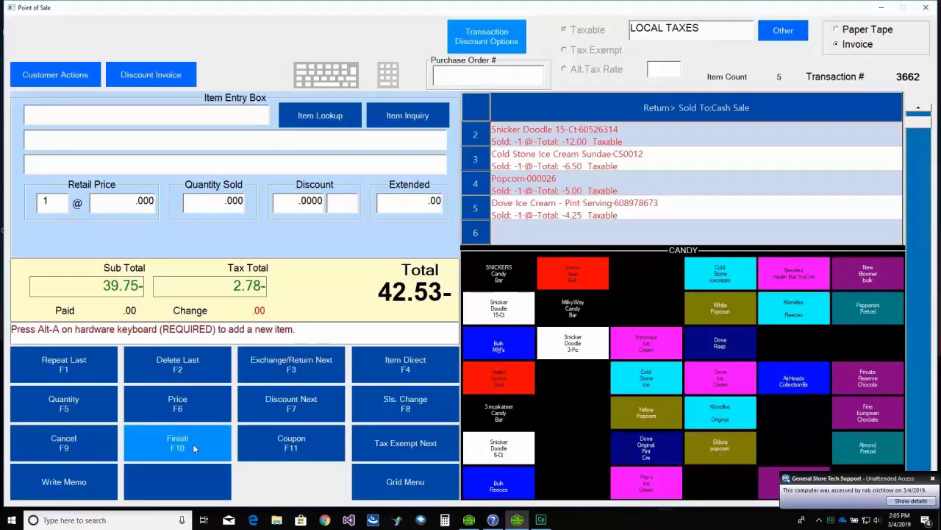
# - Refund the 42.53 return to the BlockChyp card without printing a receipt
pyautogui.click(194, 445)
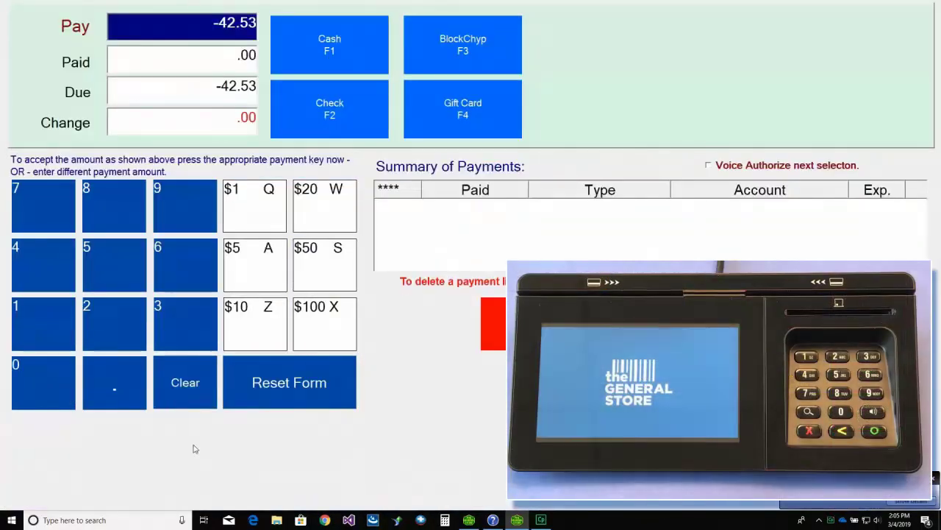
pyautogui.click(455, 53)
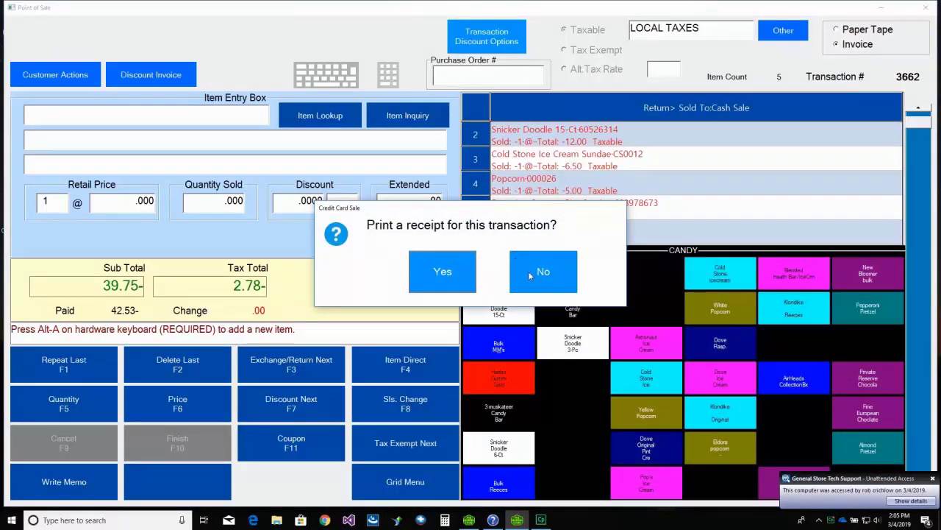
pyautogui.click(530, 275)
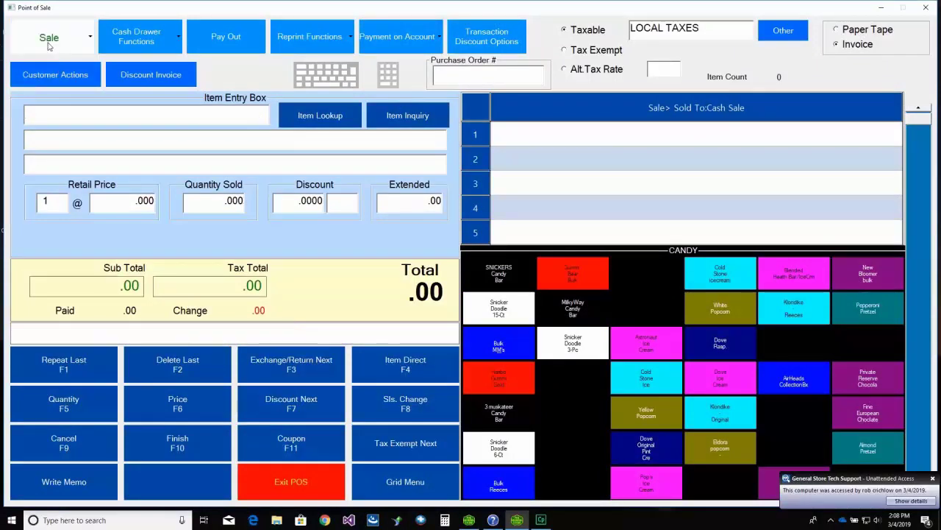
# - Start a return with no original invoice and confirm it
pyautogui.click(49, 45)
pyautogui.click(52, 72)
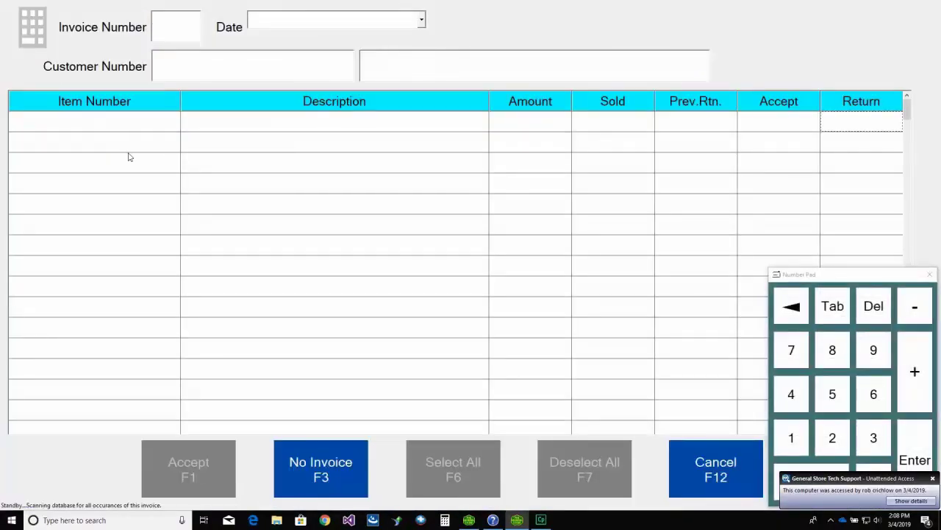
pyautogui.click(305, 461)
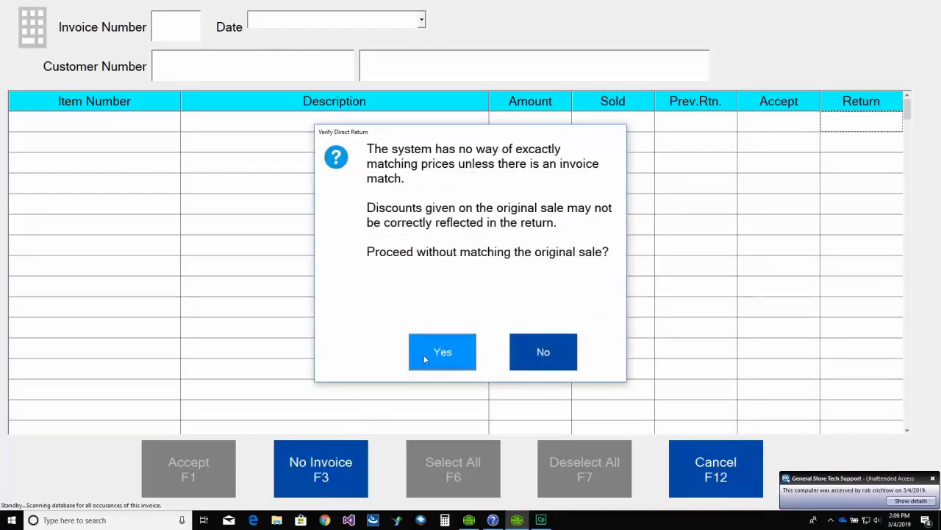
pyautogui.click(427, 353)
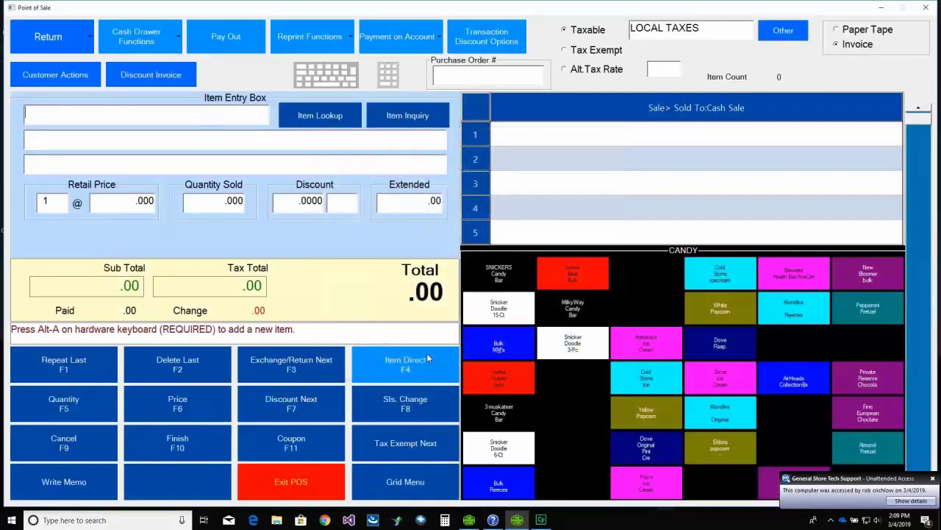
# - Return Snicker Doodle 15-Ct and a Cold Stone Ice Cream Sundae, refunding 19.80 to the BlockChyp card
pyautogui.click(484, 312)
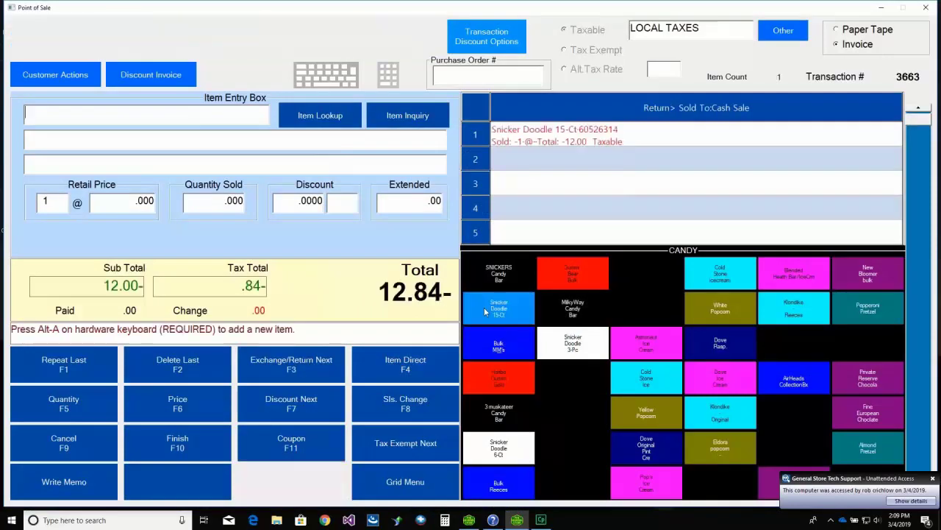
pyautogui.click(642, 380)
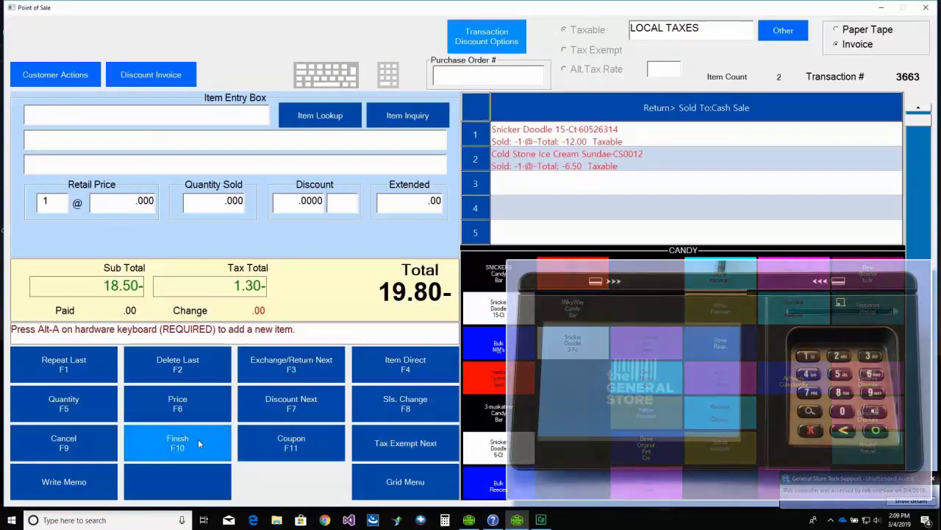
pyautogui.click(198, 438)
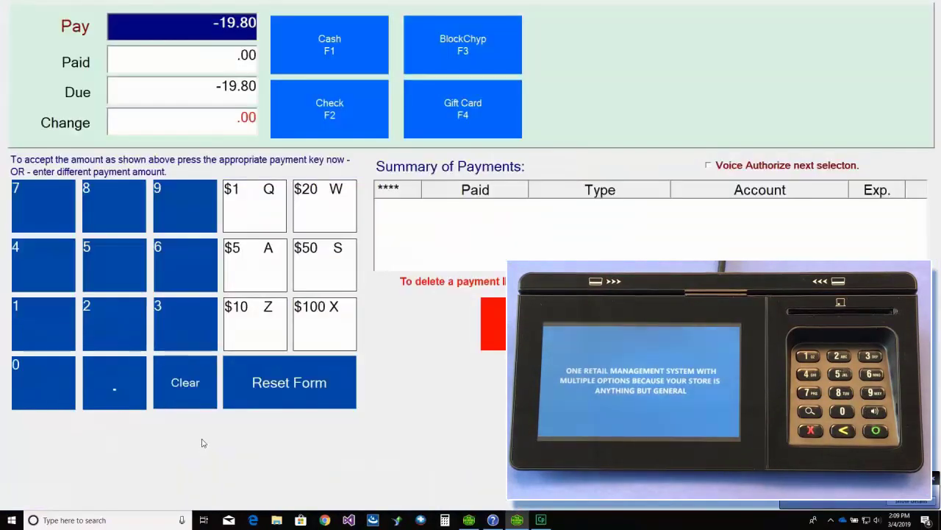
pyautogui.click(463, 51)
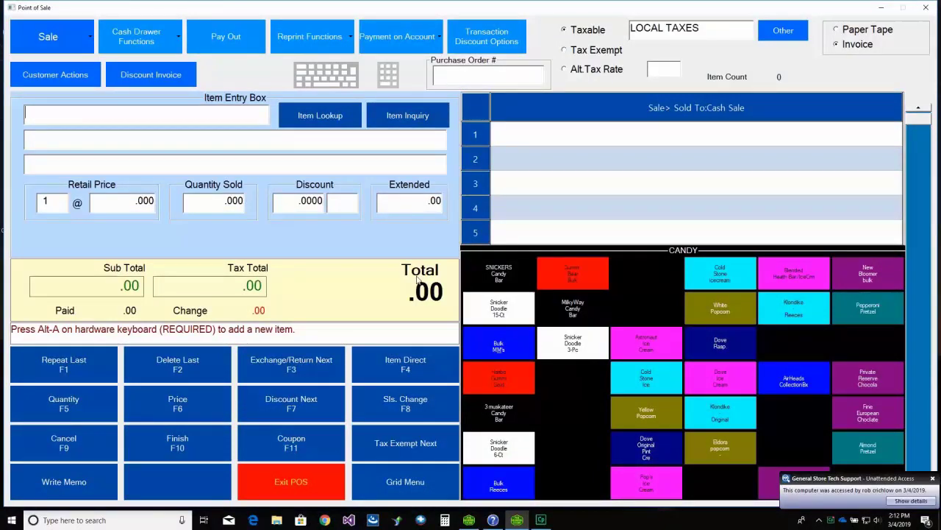
# - Add a SNICKERS Candy Bar, Snicker Doodle 15-Ct and Dove Ice Cream Pint to the sale
pyautogui.click(497, 274)
pyautogui.click(578, 344)
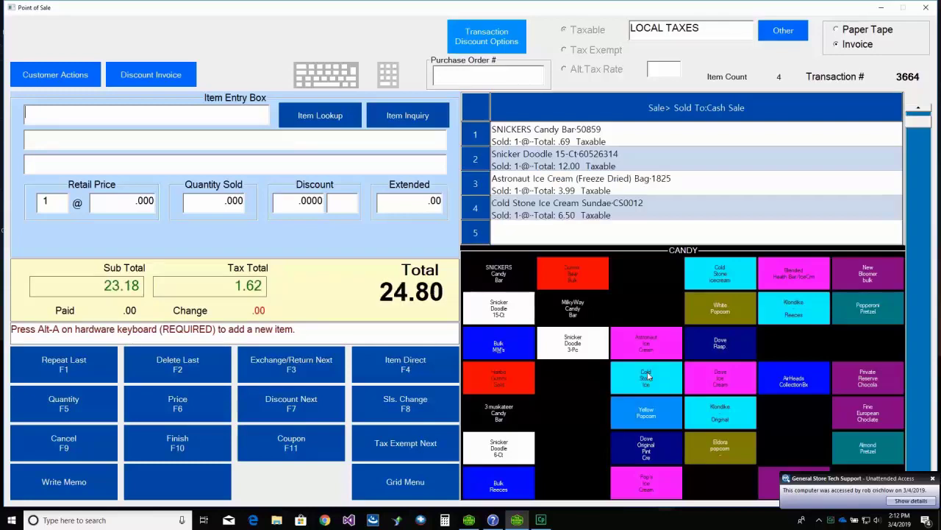
pyautogui.click(640, 456)
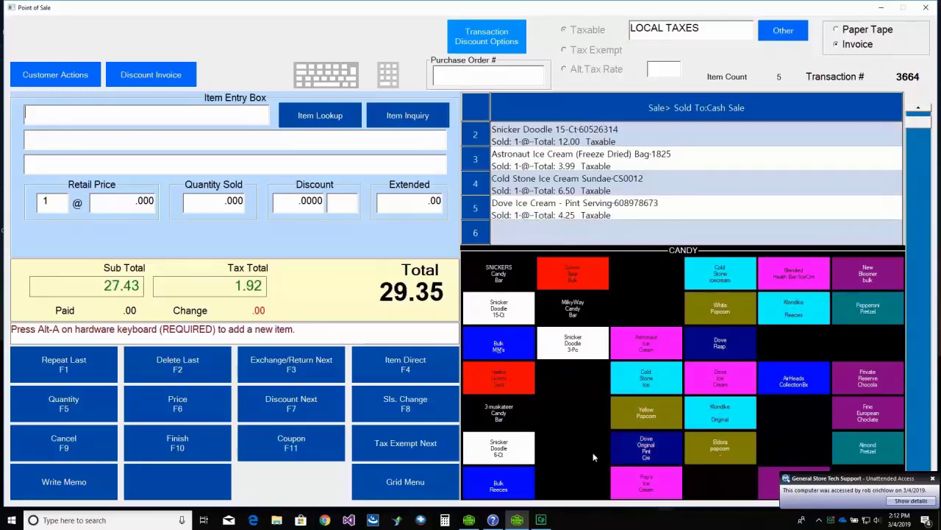
# - Charge the 29.35 total to the BlockChyp card, acknowledge the decline, and retry the charge
pyautogui.click(171, 445)
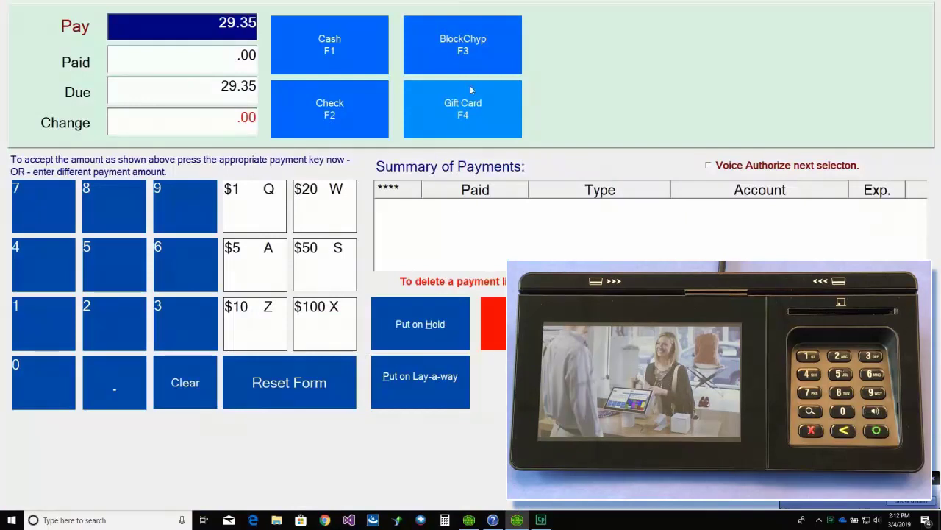
pyautogui.click(473, 47)
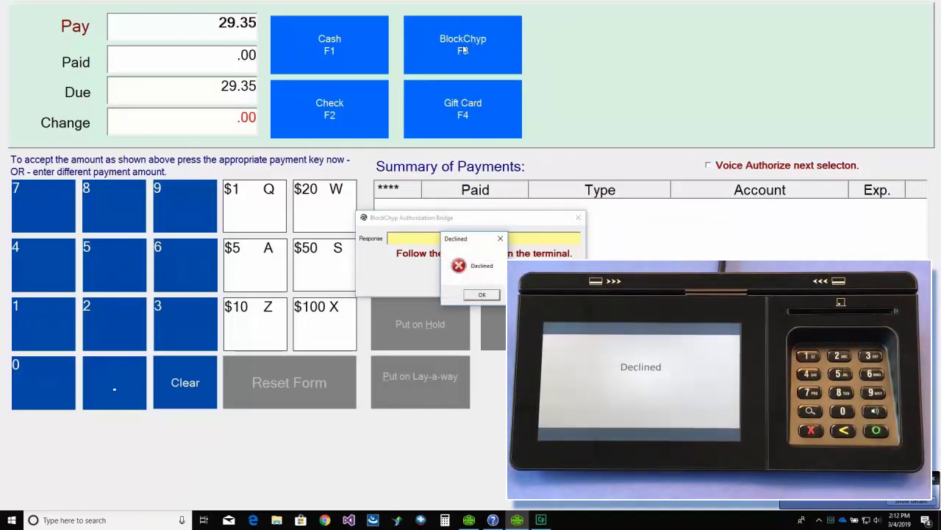
pyautogui.click(500, 238)
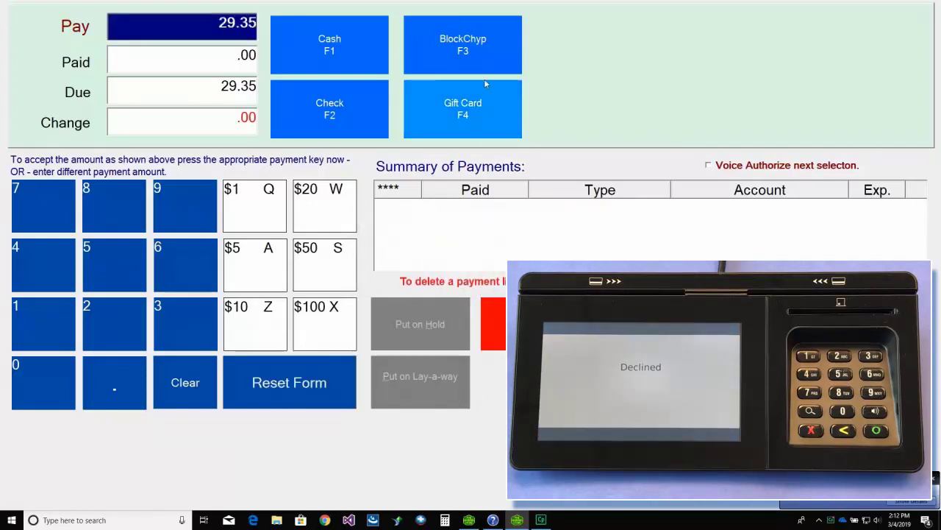
pyautogui.click(475, 55)
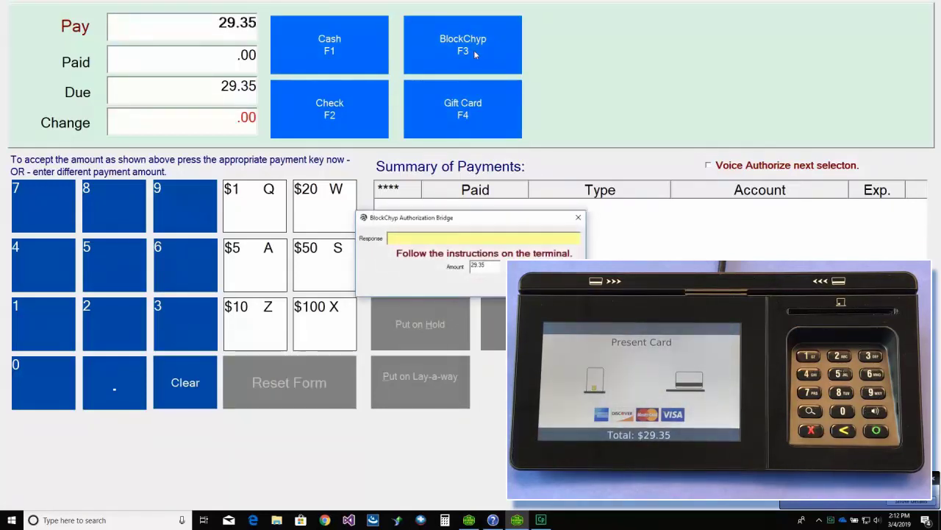